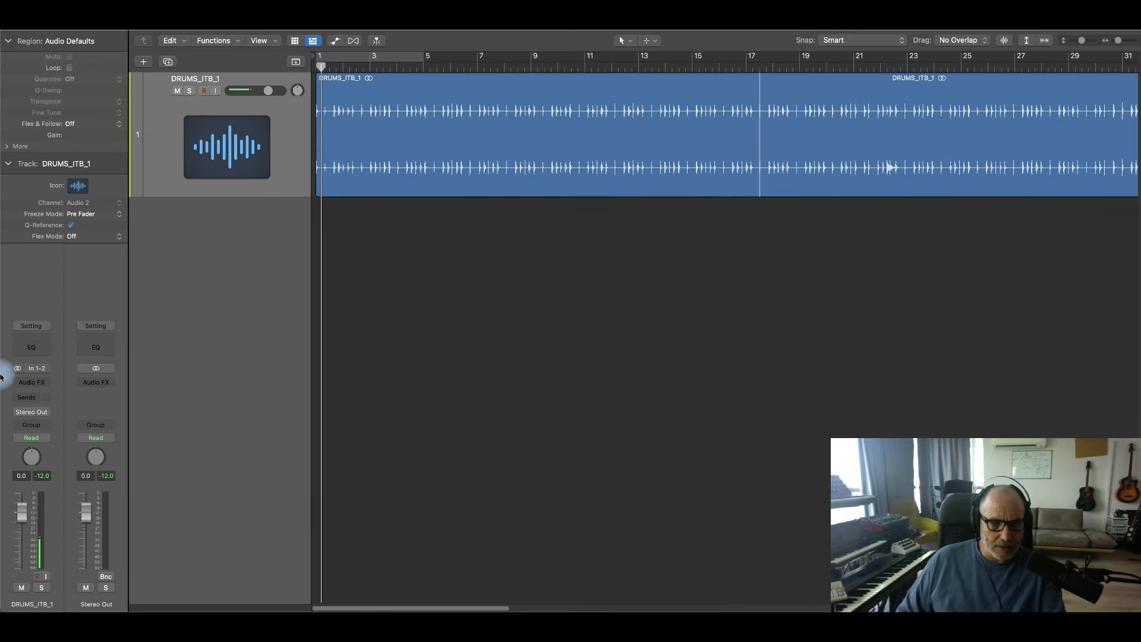
Step: Insert the P930 Lunar Lander plug-in as Dual Mono on the DRUMS_ITB_1 track and move its window below the audio region
left_click(32, 381)
left_click(33, 381)
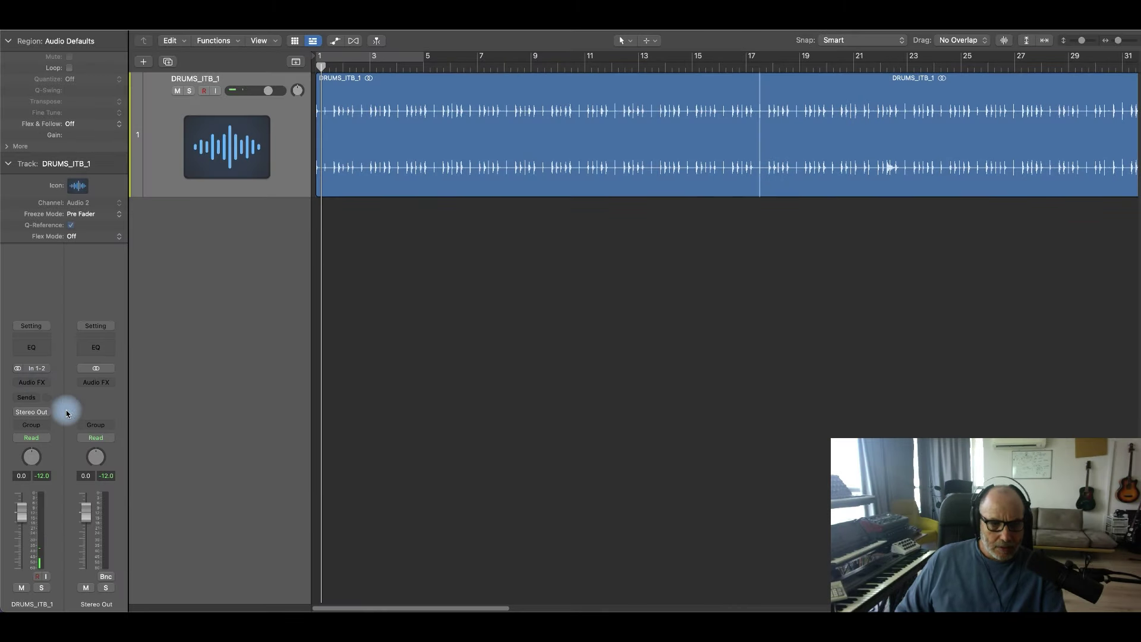
left_click(36, 384)
mouse_move(57, 410)
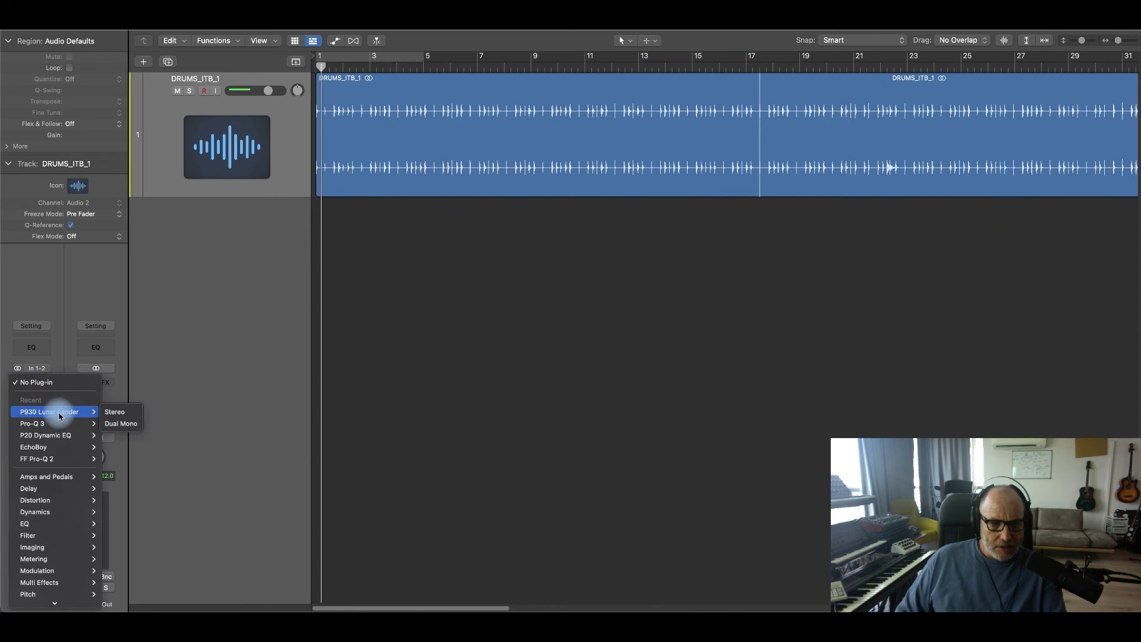
left_click(122, 424)
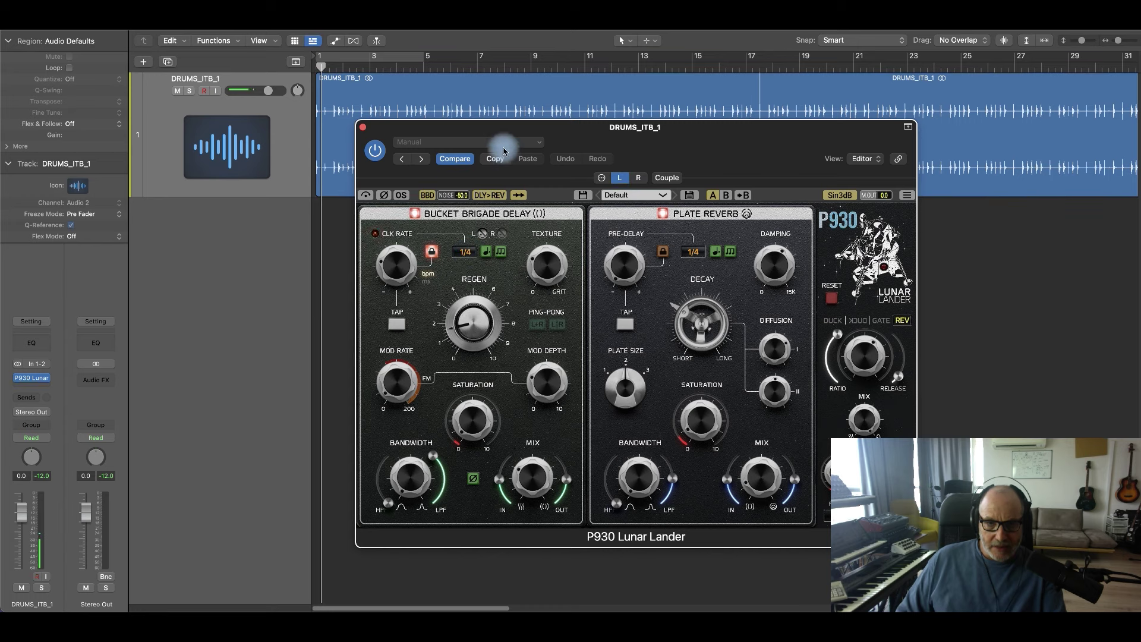
left_click_drag(501, 138, 326, 216)
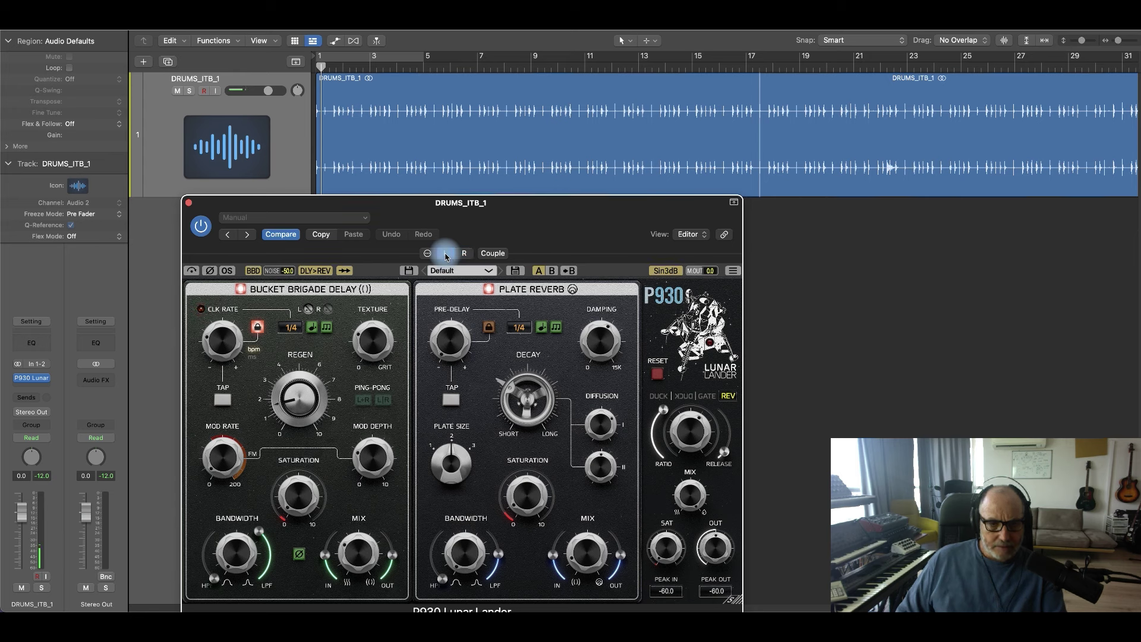
Step: Play the drums and compare the sound with P930 Lunar Lander bypassed and enabled
left_click(201, 226)
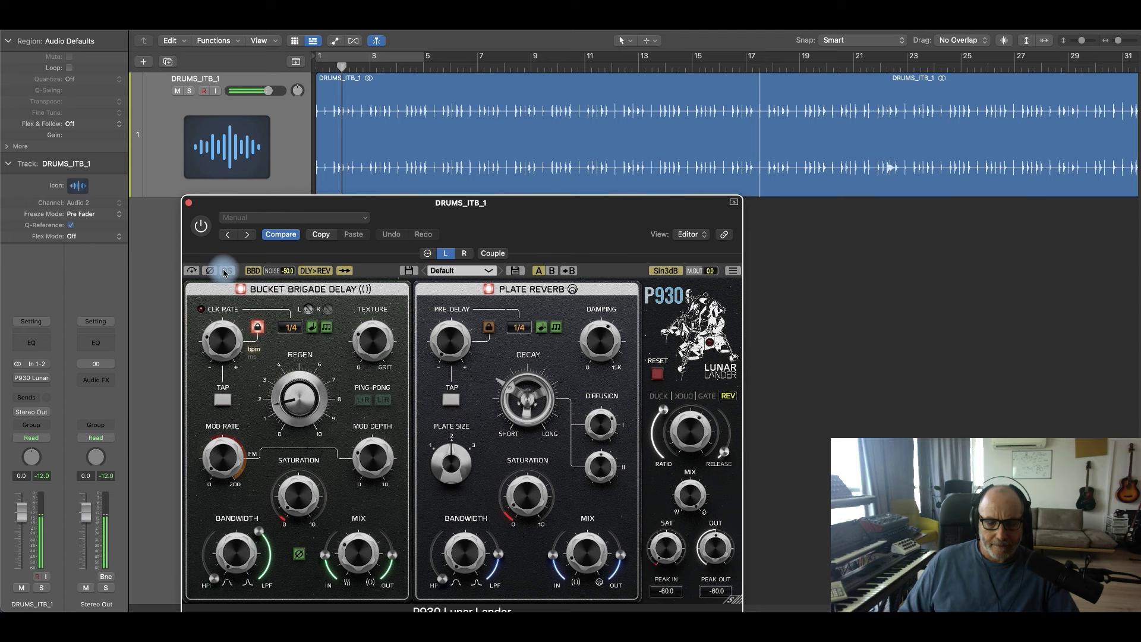
left_click(199, 227)
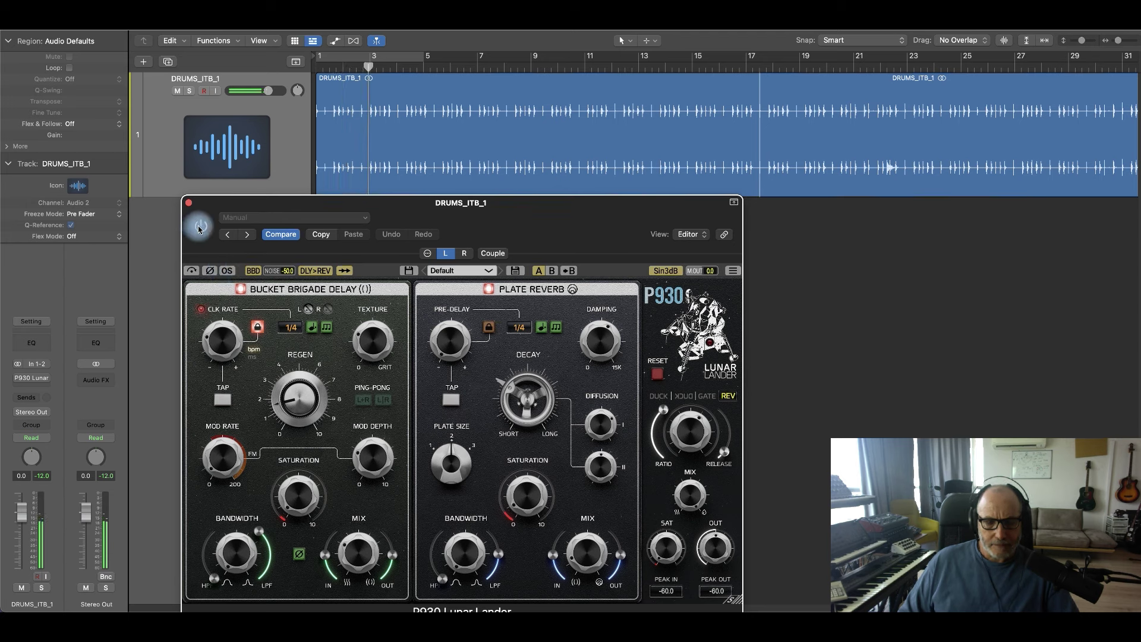
left_click(199, 228)
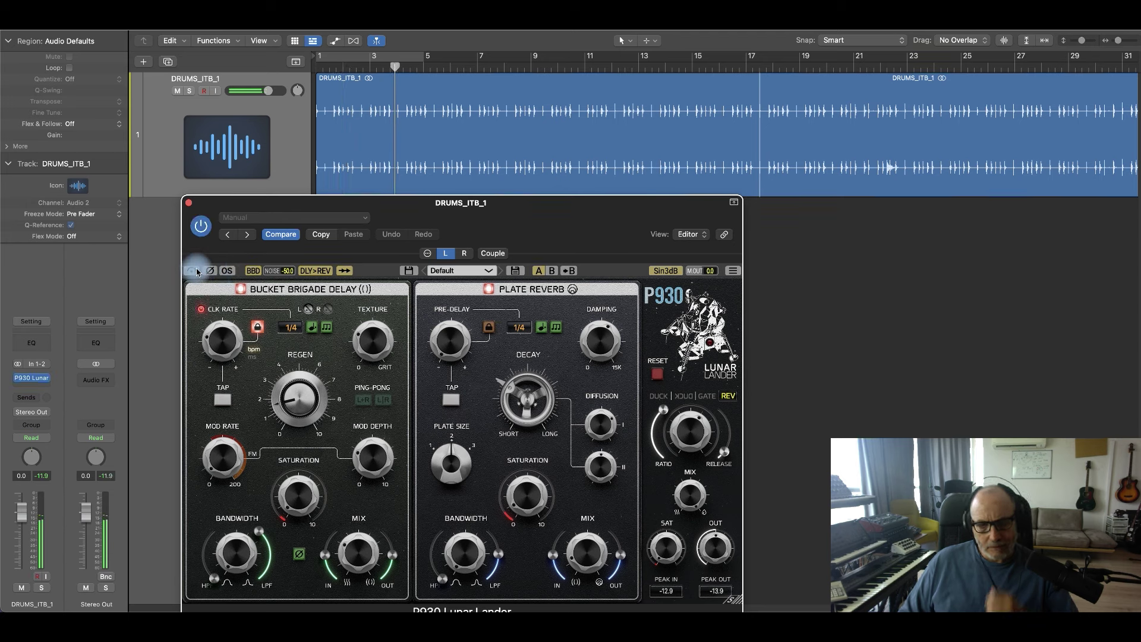
Step: Turn off the Plate Reverb section on both the left and right channels of the plug-in
left_click(489, 289)
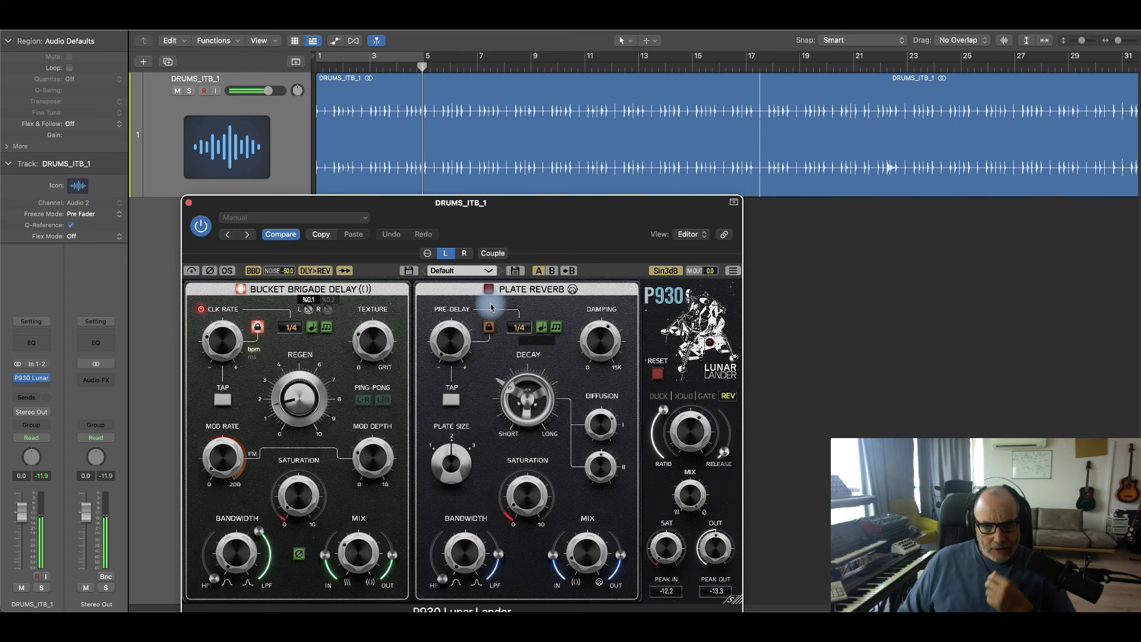
left_click(463, 253)
left_click(488, 288)
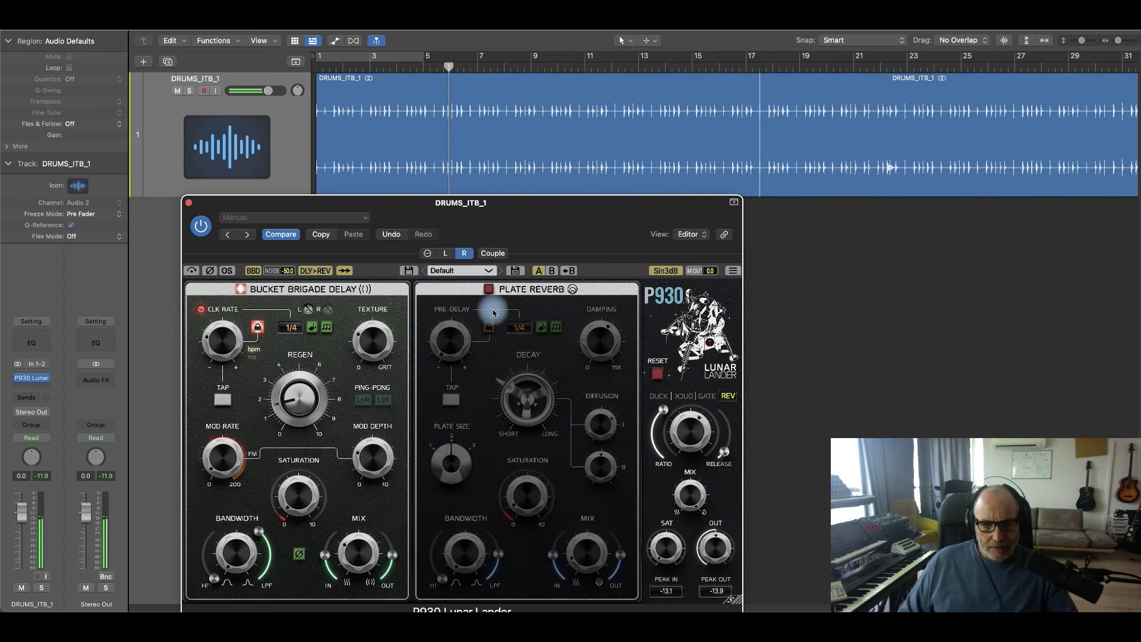
left_click(446, 253)
left_click(445, 254)
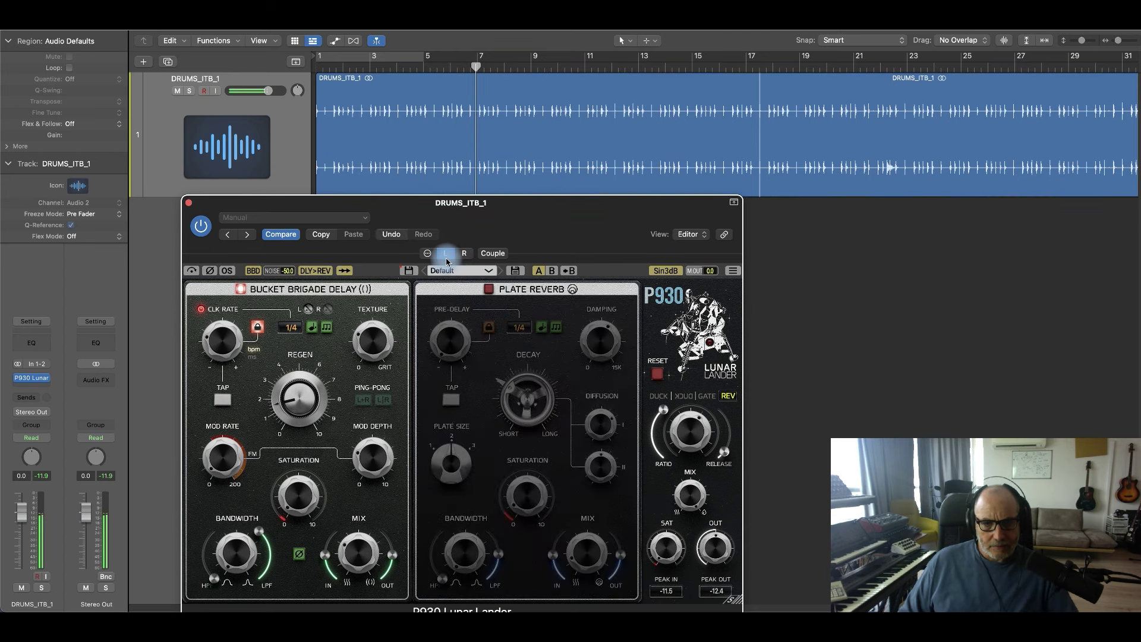
left_click_drag(387, 213, 397, 210)
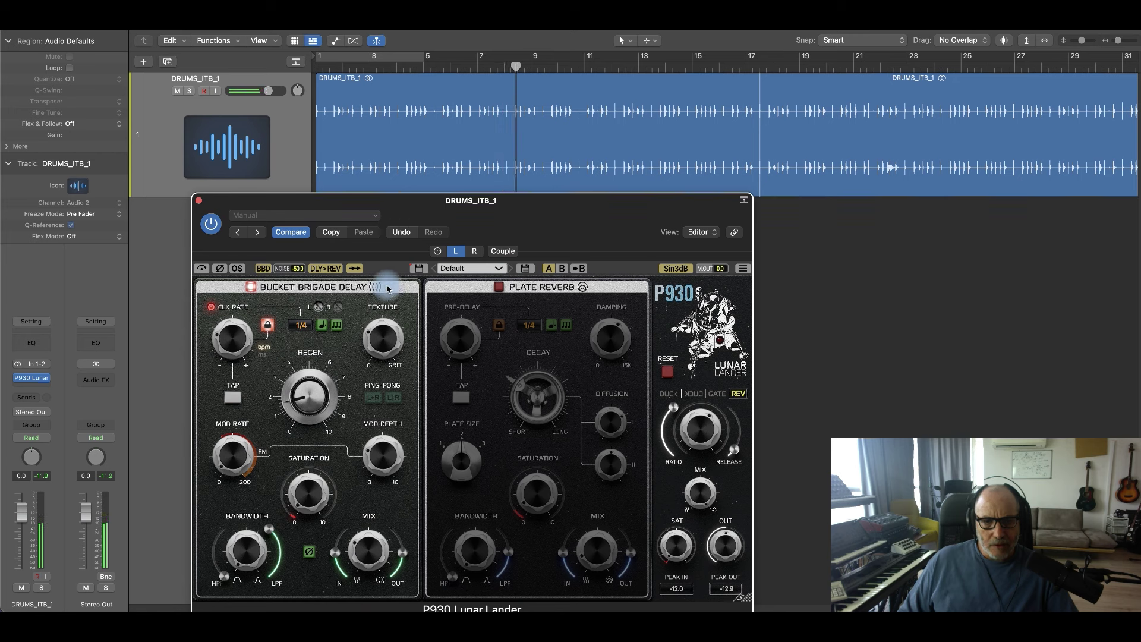
Step: Set the right channel's delay to triplet timing, 1/4 T, and play from the start to hear it against the left channel
left_click(470, 252)
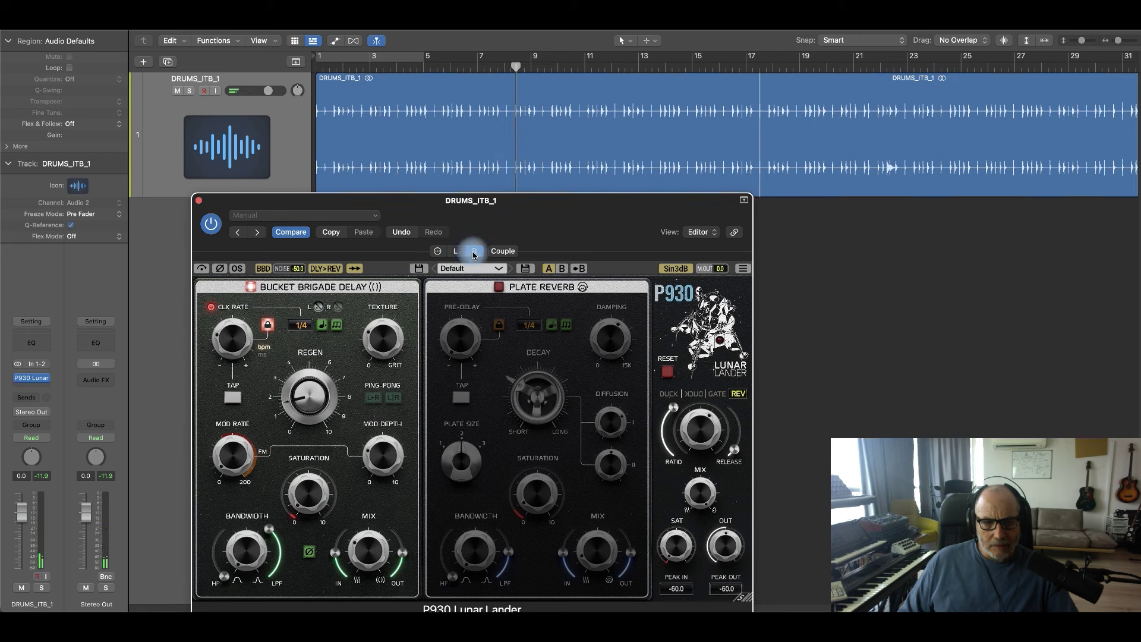
mouse_move(340, 307)
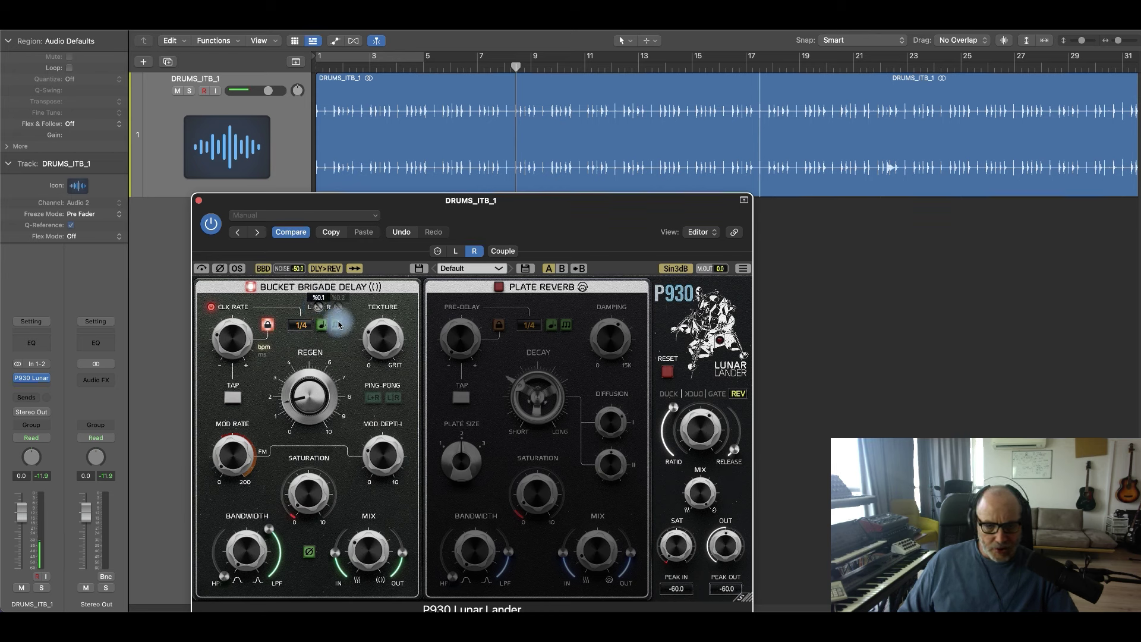
left_click(336, 325)
key("Return")
key("space")
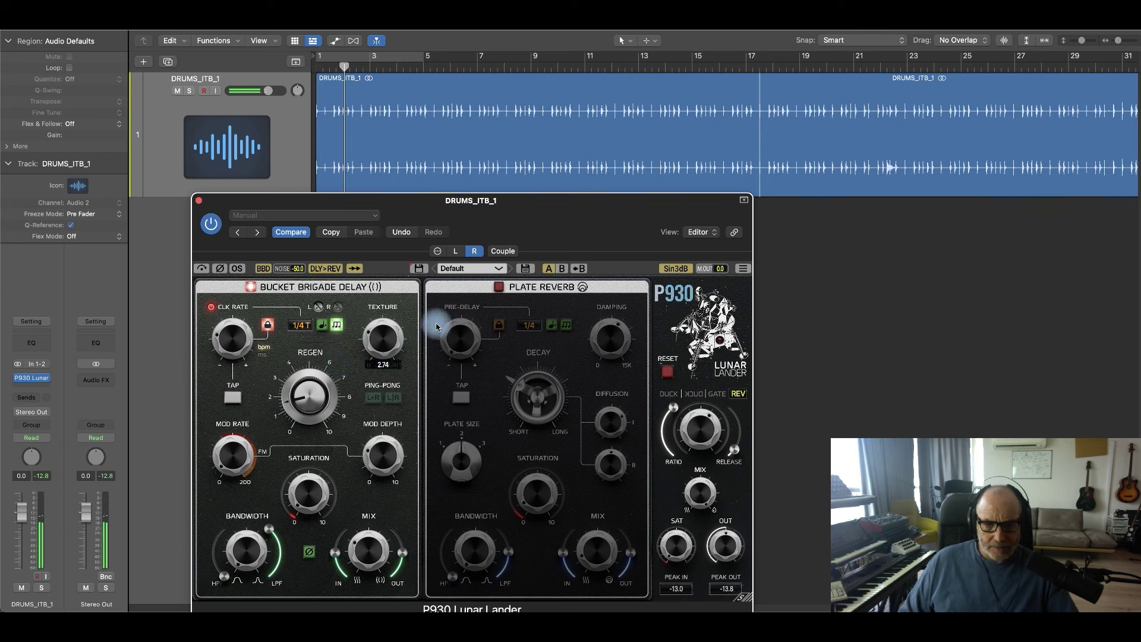
left_click(455, 251)
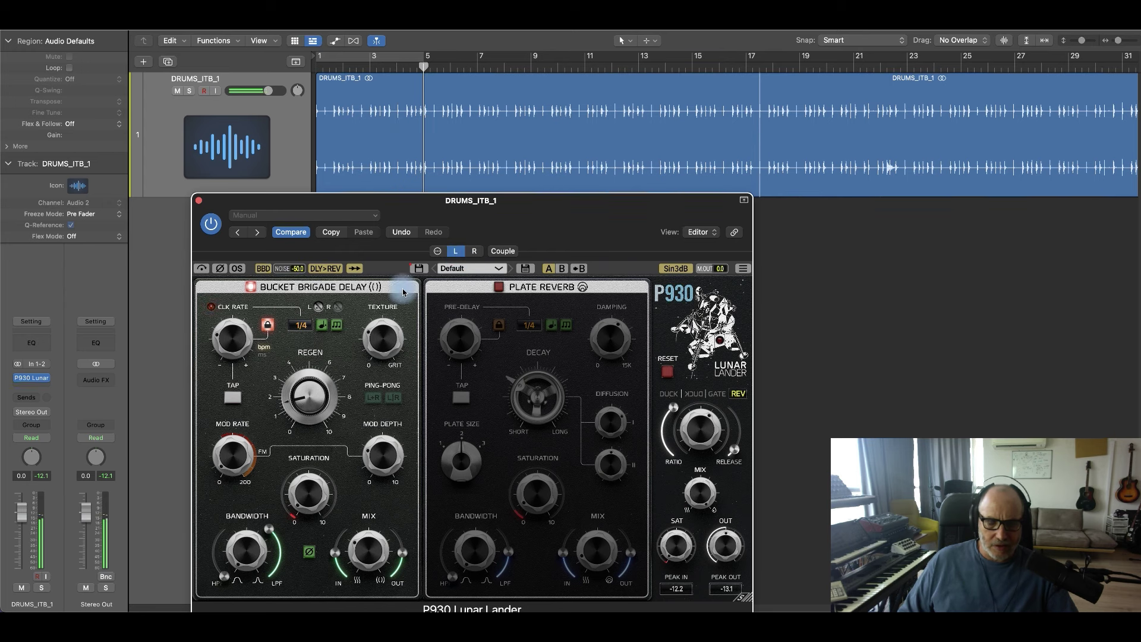
mouse_move(380, 337)
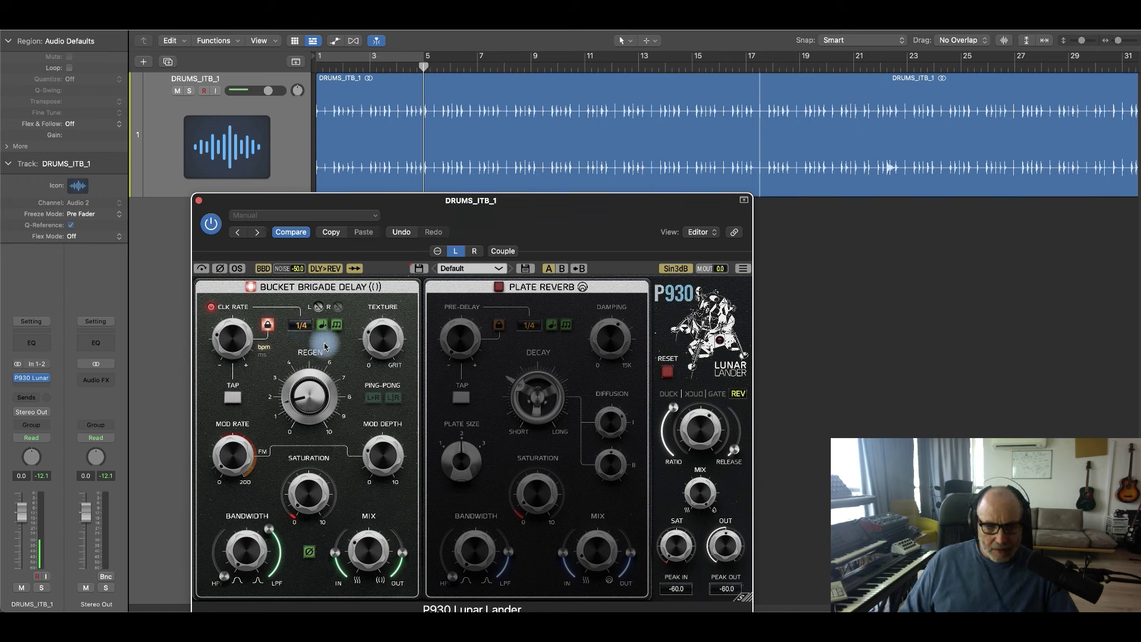
Step: Lower the right channel's delay low-pass filter to 7.82 kHz and audition it briefly
mouse_move(352, 556)
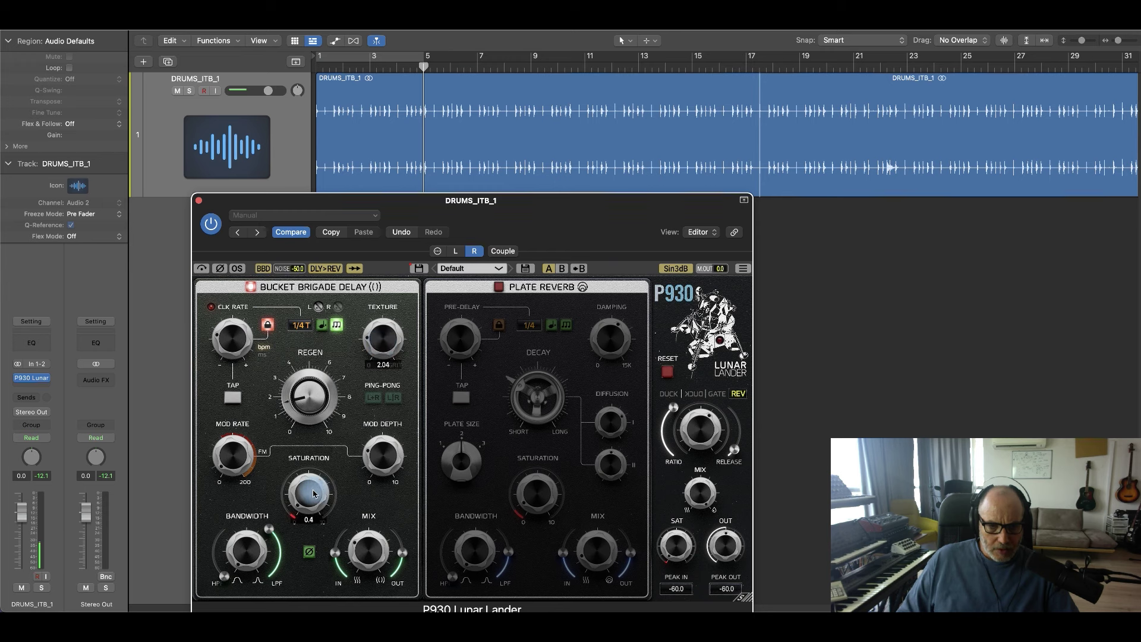
left_click_drag(270, 529, 292, 541)
key("space")
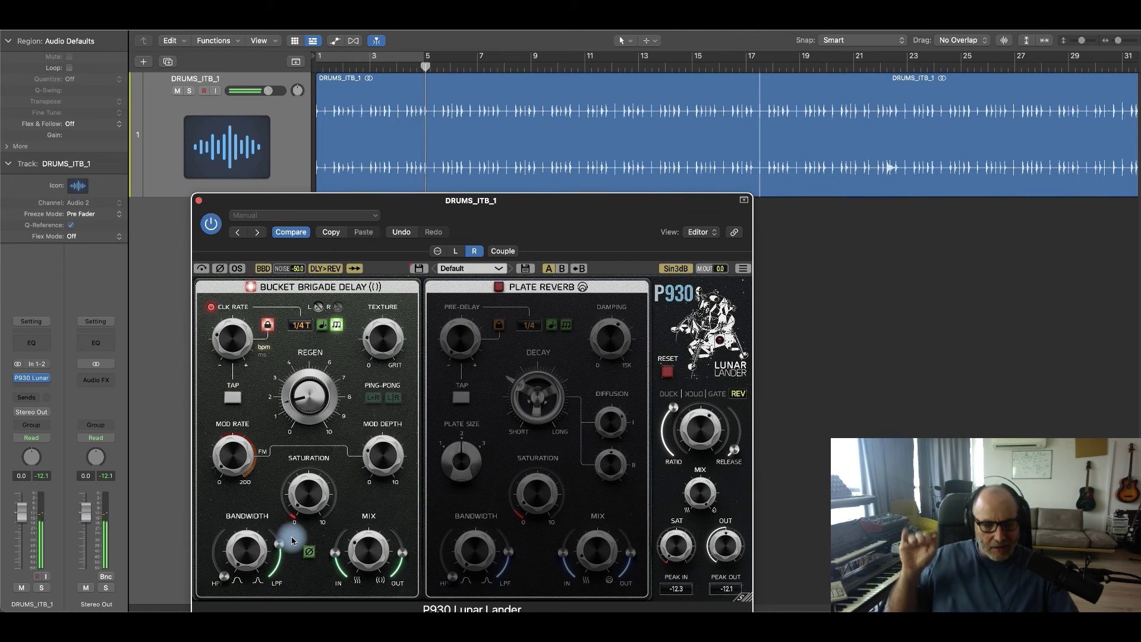
key("space")
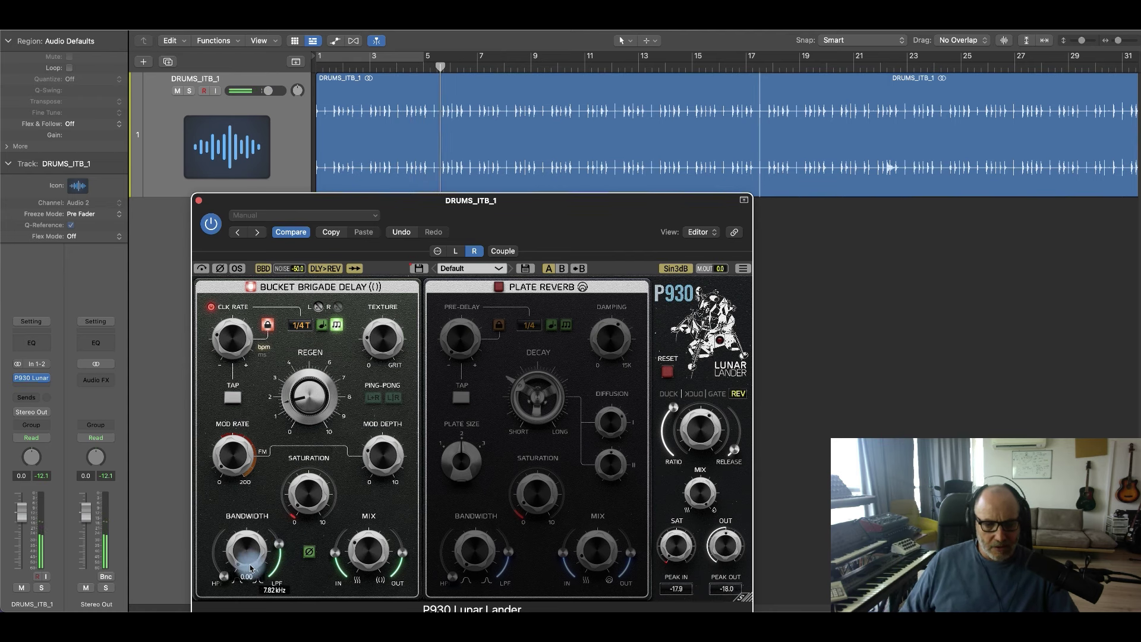
Step: Set the left channel's delay Saturation to 2.1 and play the drums from the start
left_click(455, 252)
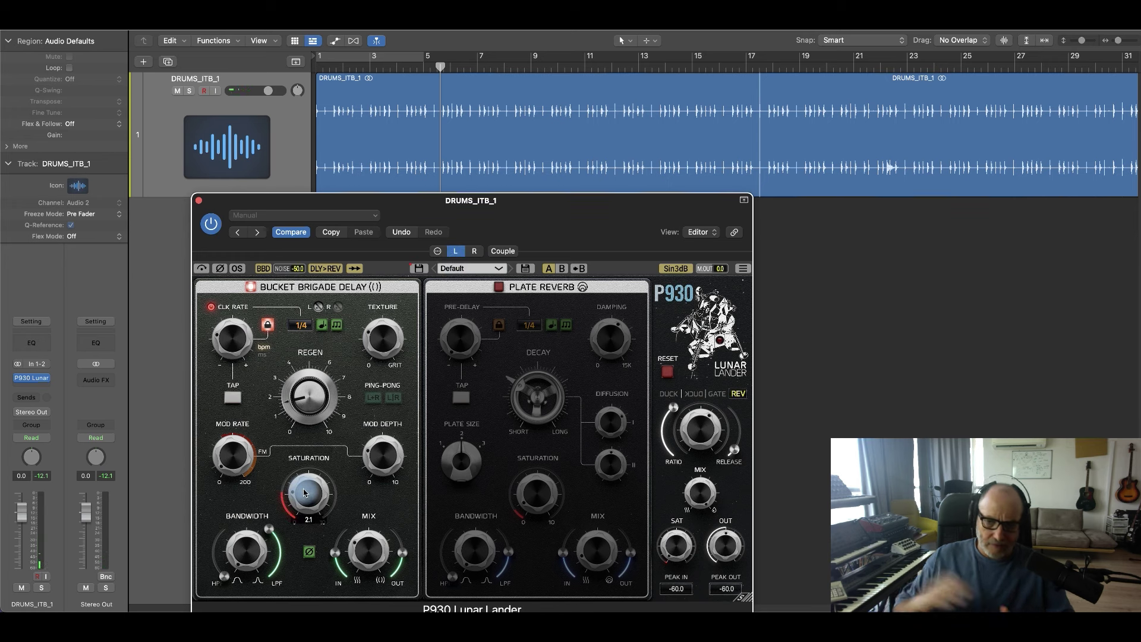
key("Return")
key("space")
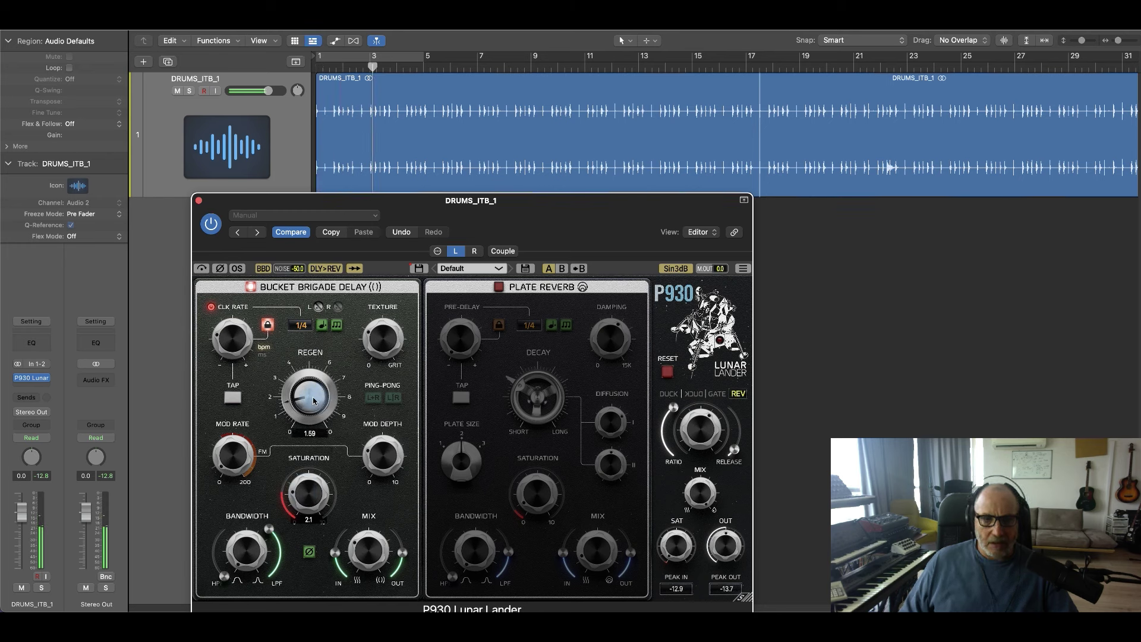
Step: Set the right channel's delay Regen to 1.87 during playback
mouse_move(311, 401)
left_mouse_down()
mouse_move(312, 412)
mouse_move(311, 390)
left_mouse_up()
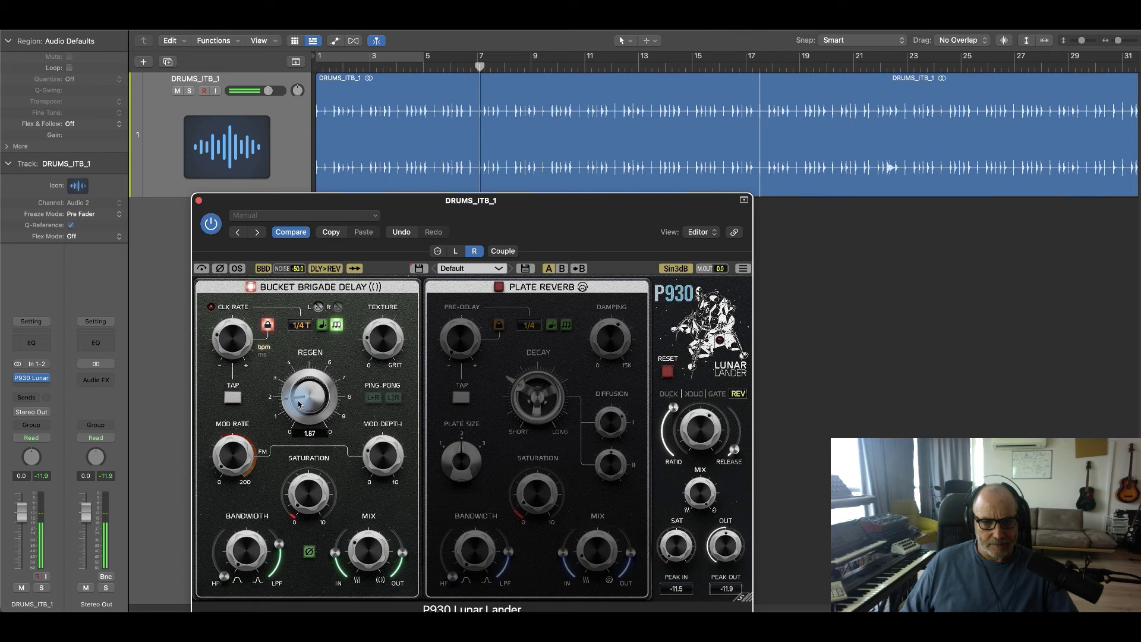
left_click(316, 306)
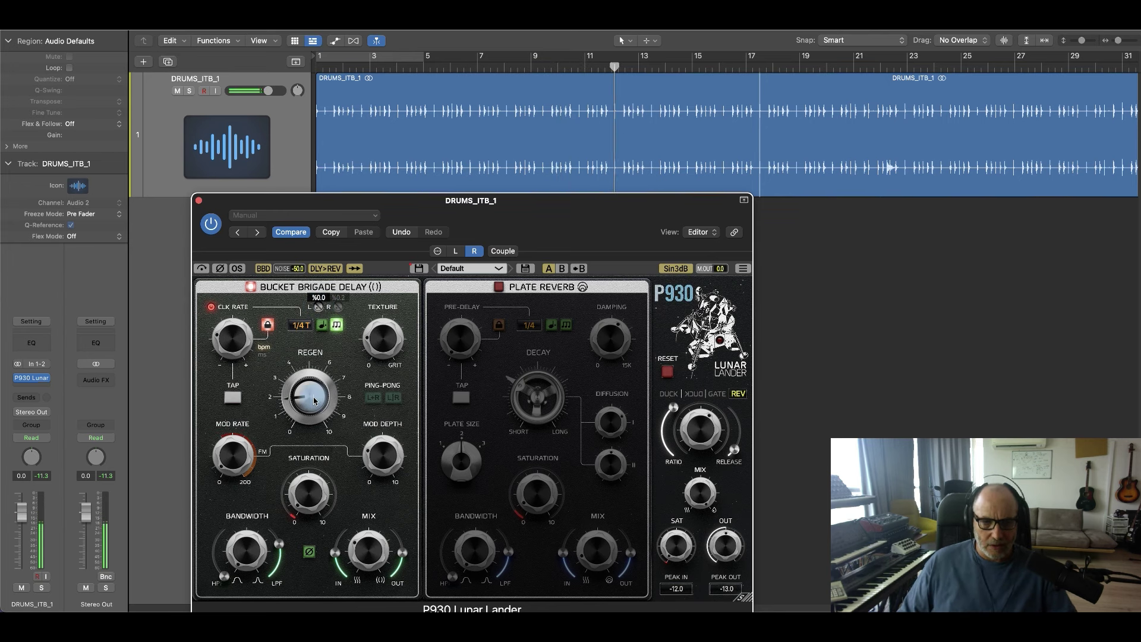
mouse_move(314, 401)
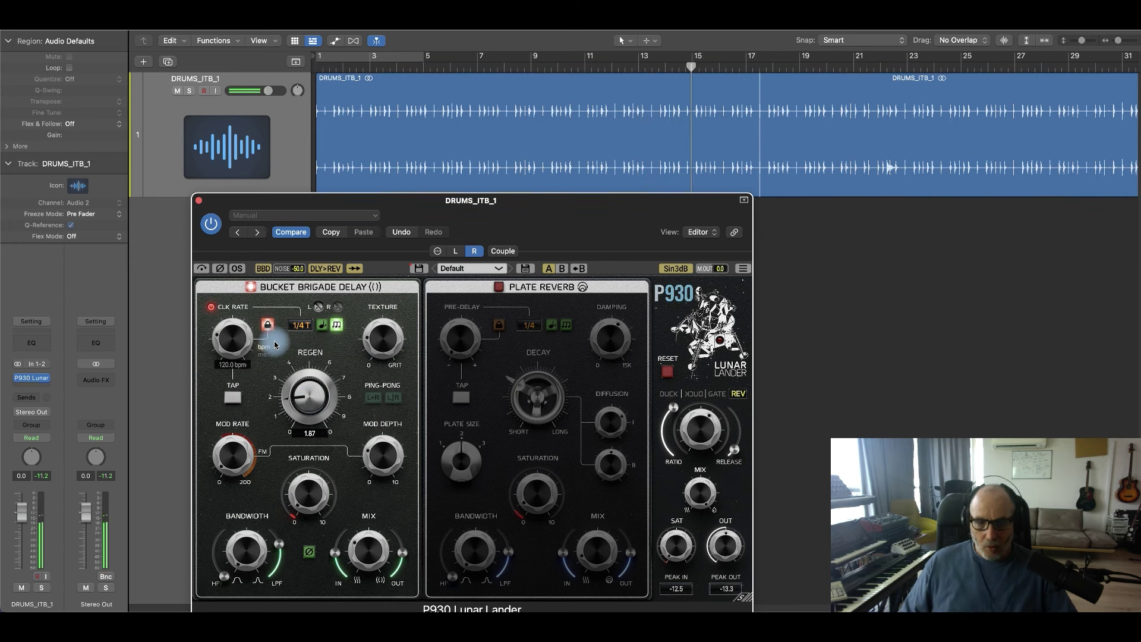
Step: Try the right channel's delay unsynced with its clock rate in milliseconds, raised to 866 ms, and turn tempo sync back on
key("space")
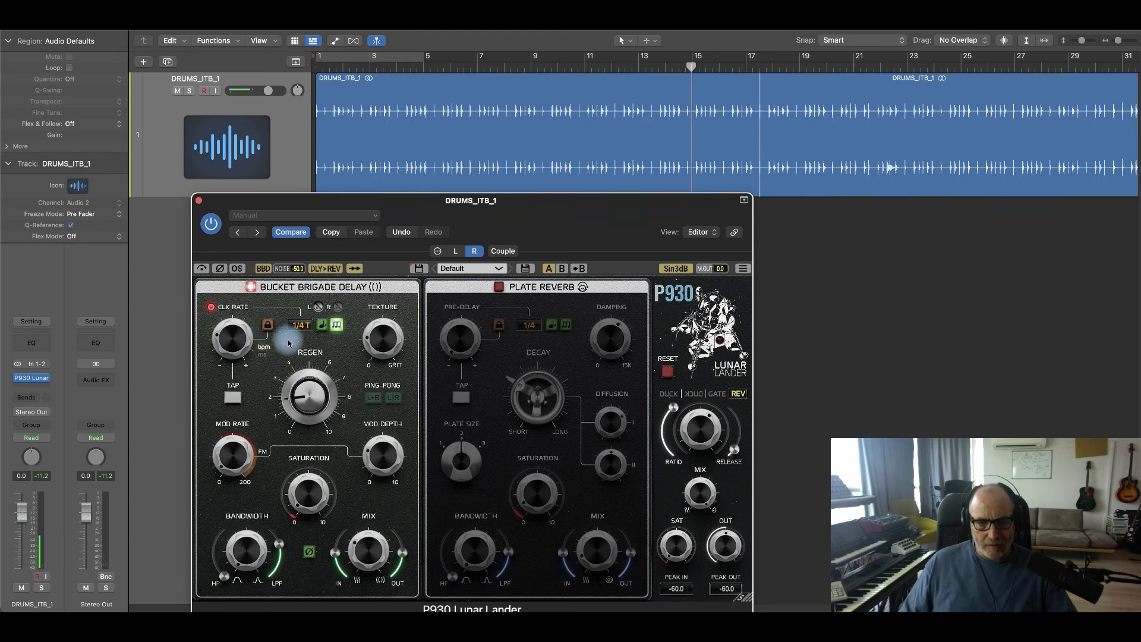
left_click(255, 353)
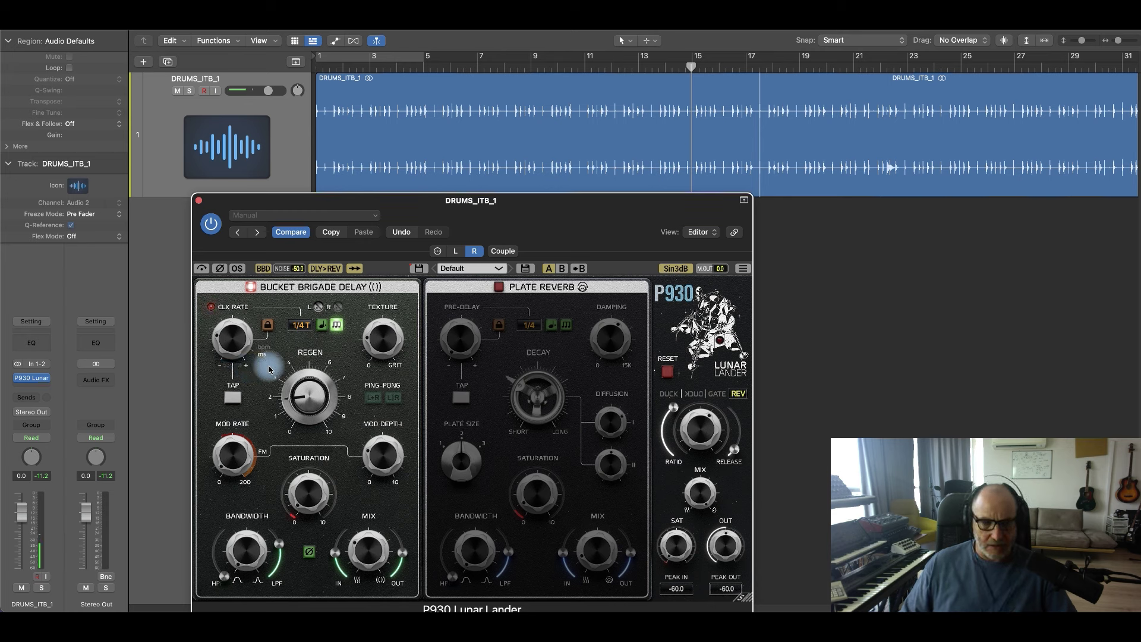
key("space")
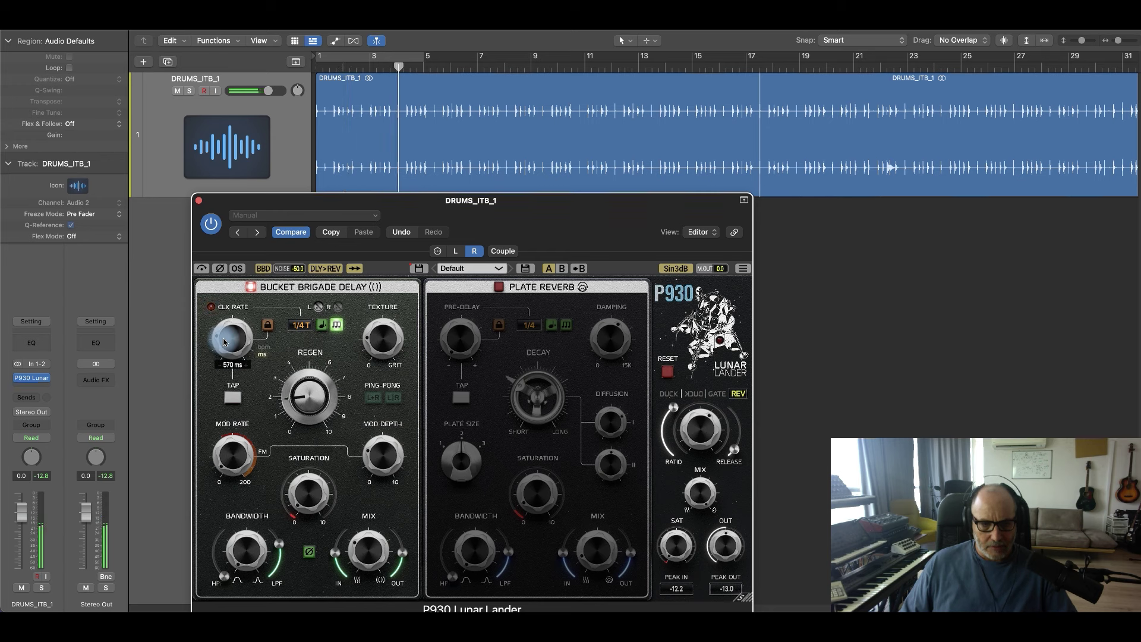
scroll(224, 343, "up", 2)
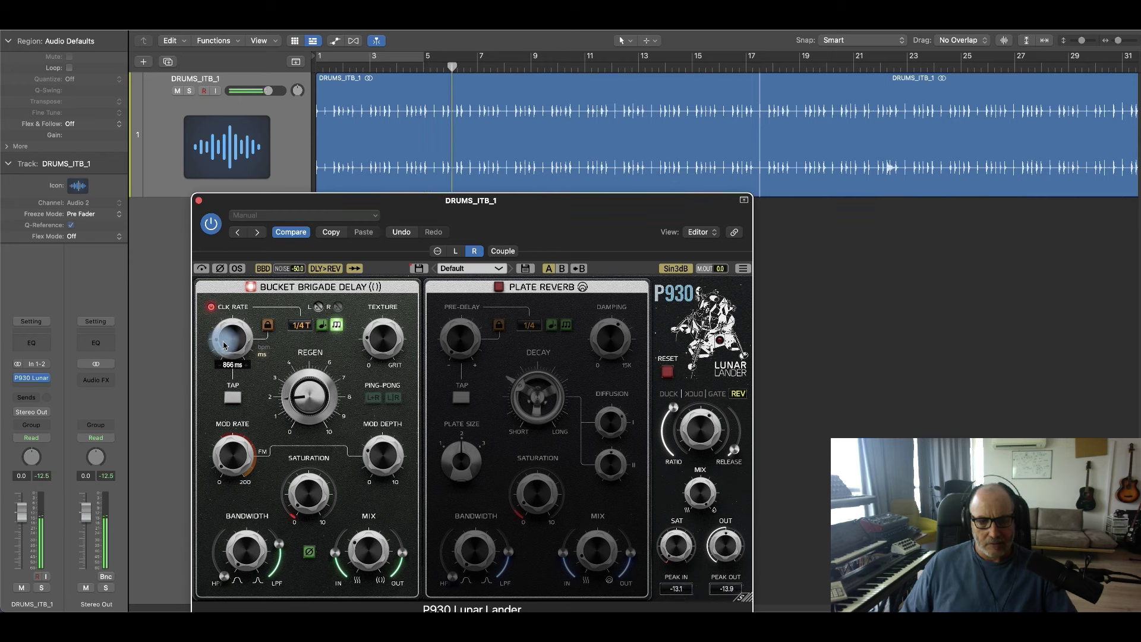
left_click(268, 324)
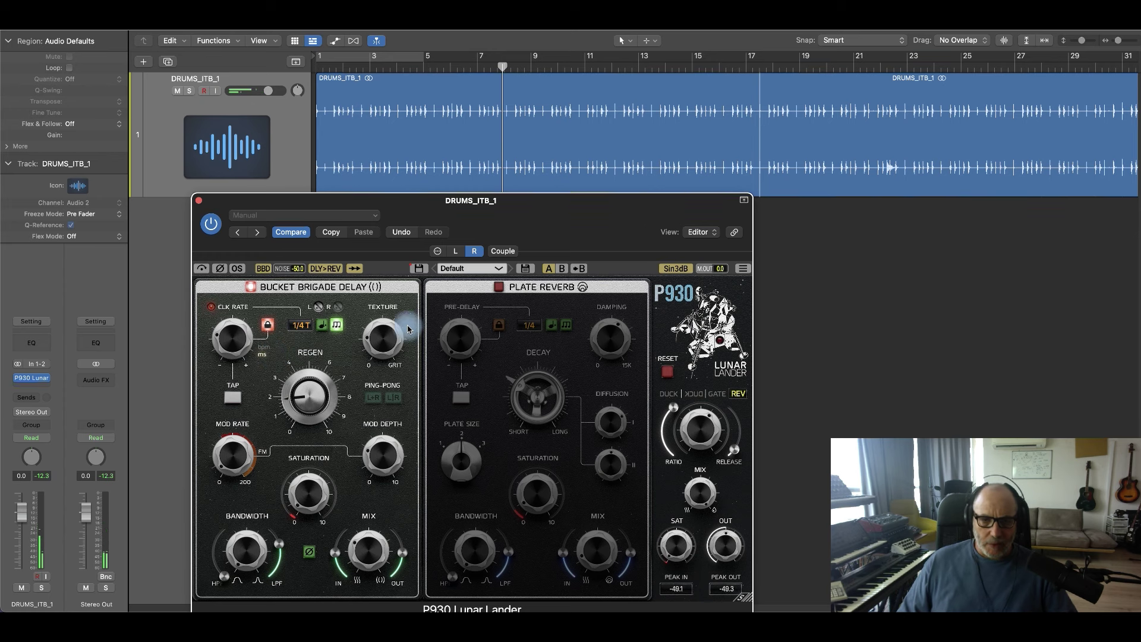
left_click(493, 286)
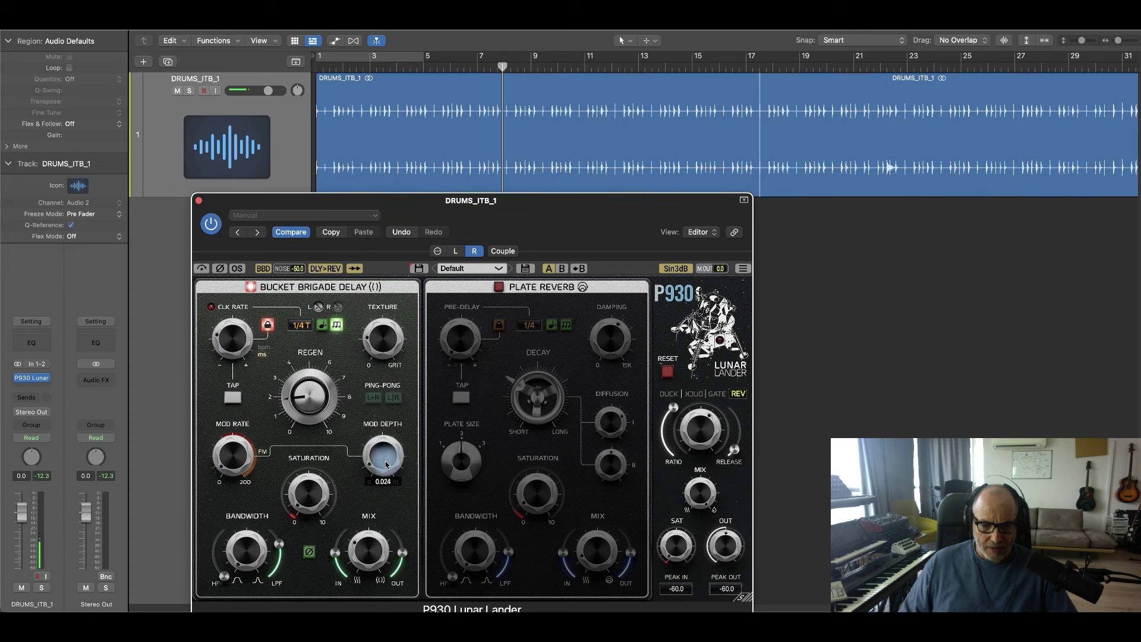
Step: Play from the start, set the right channel's delay to 1/8 T and raise its Regen to 4.51
left_click(455, 251)
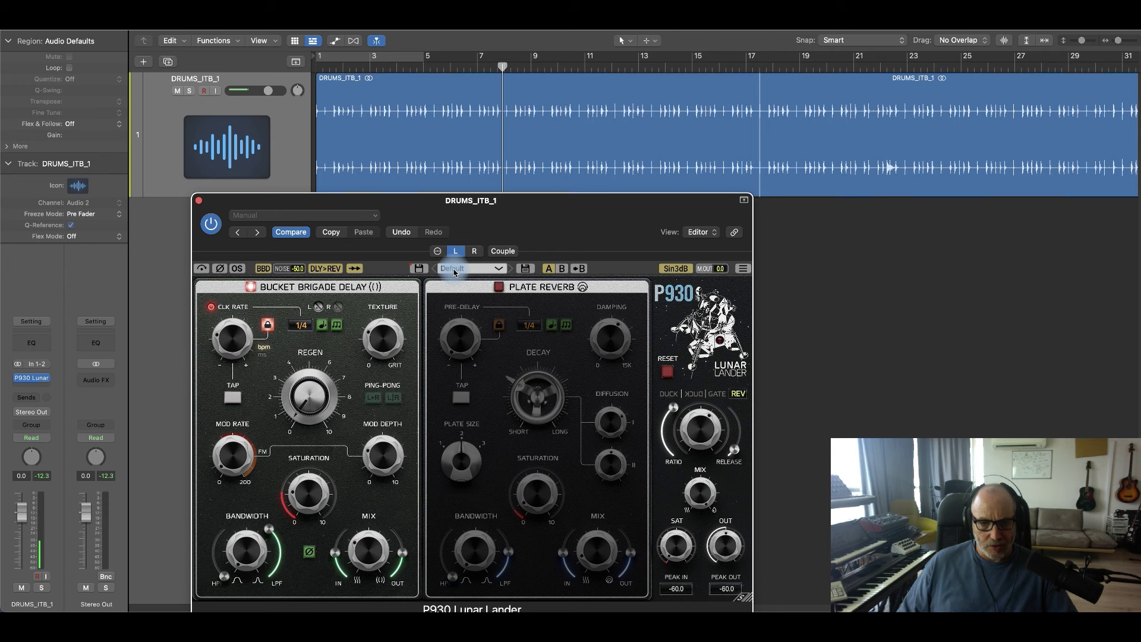
key("Return")
key("space")
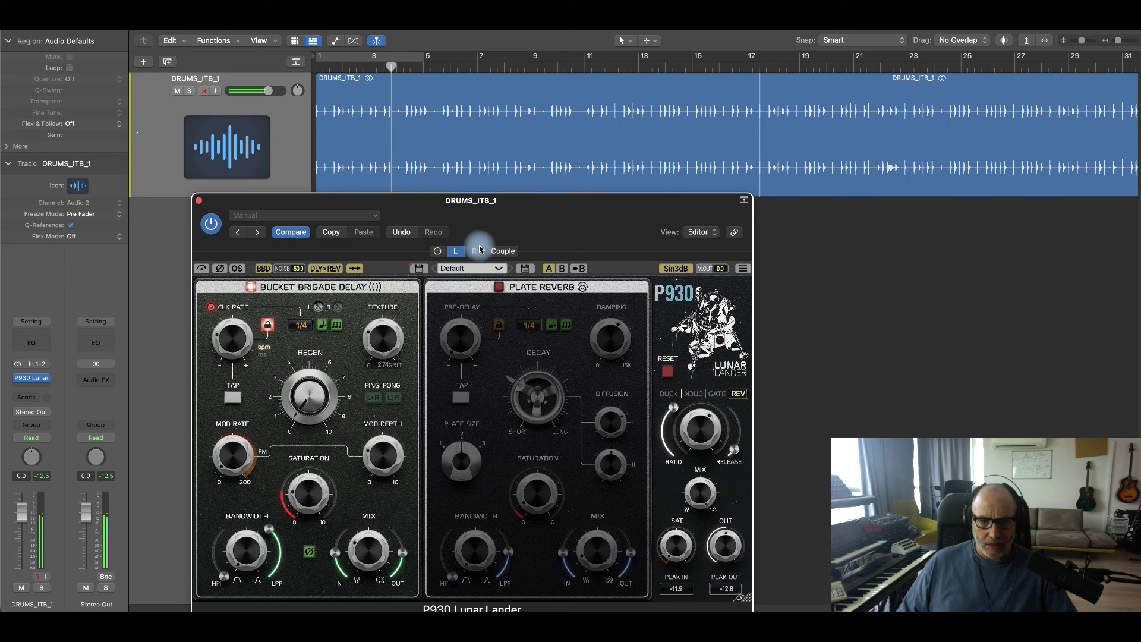
left_click(475, 251)
left_click(337, 325)
left_click(301, 325)
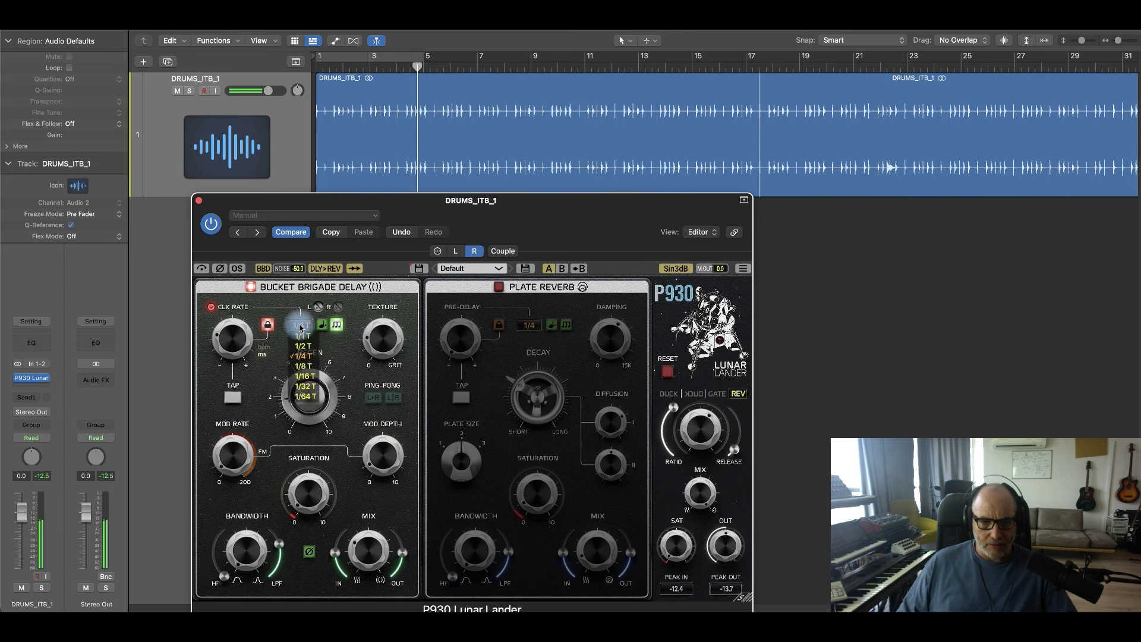
left_click(306, 371)
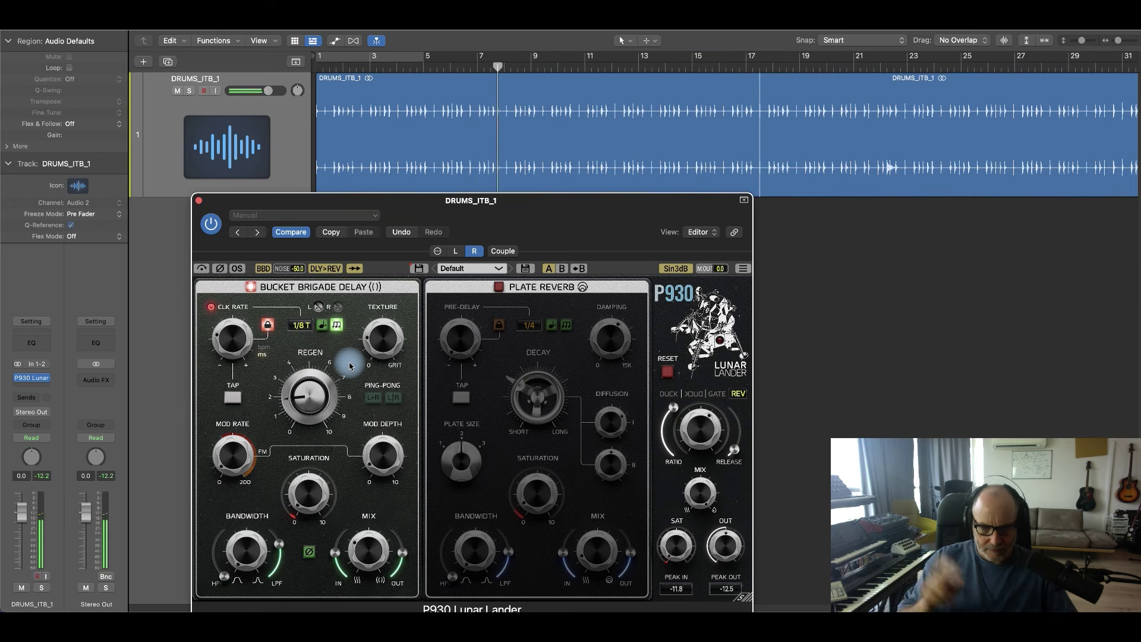
left_click_drag(302, 403, 302, 387)
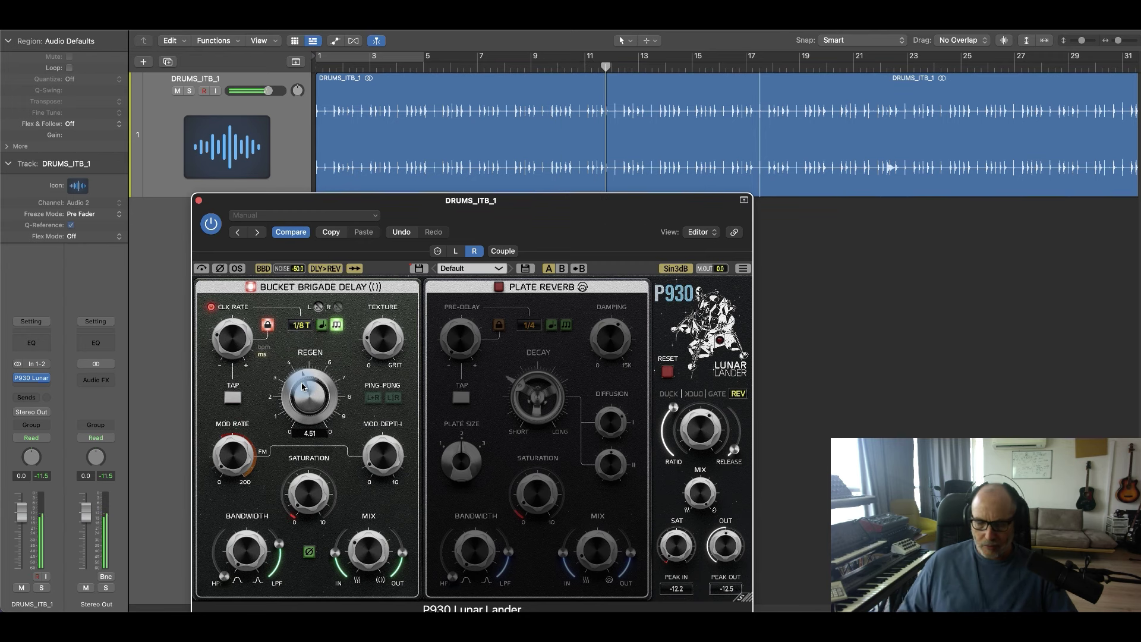
Step: Set the right channel's delay Texture to 6.47 while the drums play
left_click(337, 377)
left_click(385, 347)
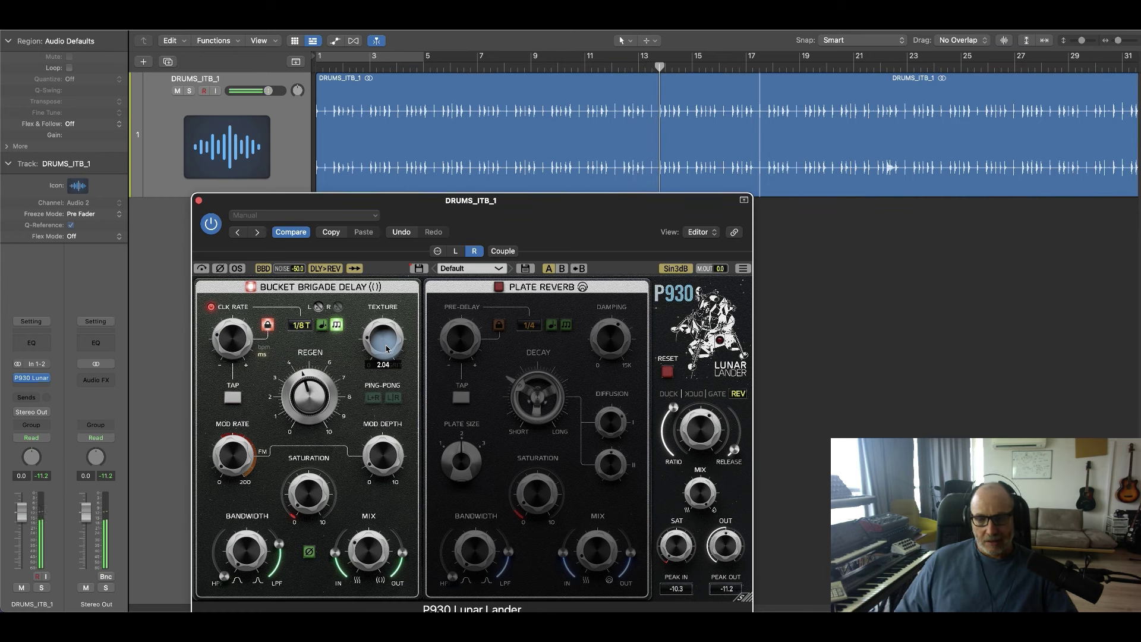
left_click_drag(382, 348, 387, 321)
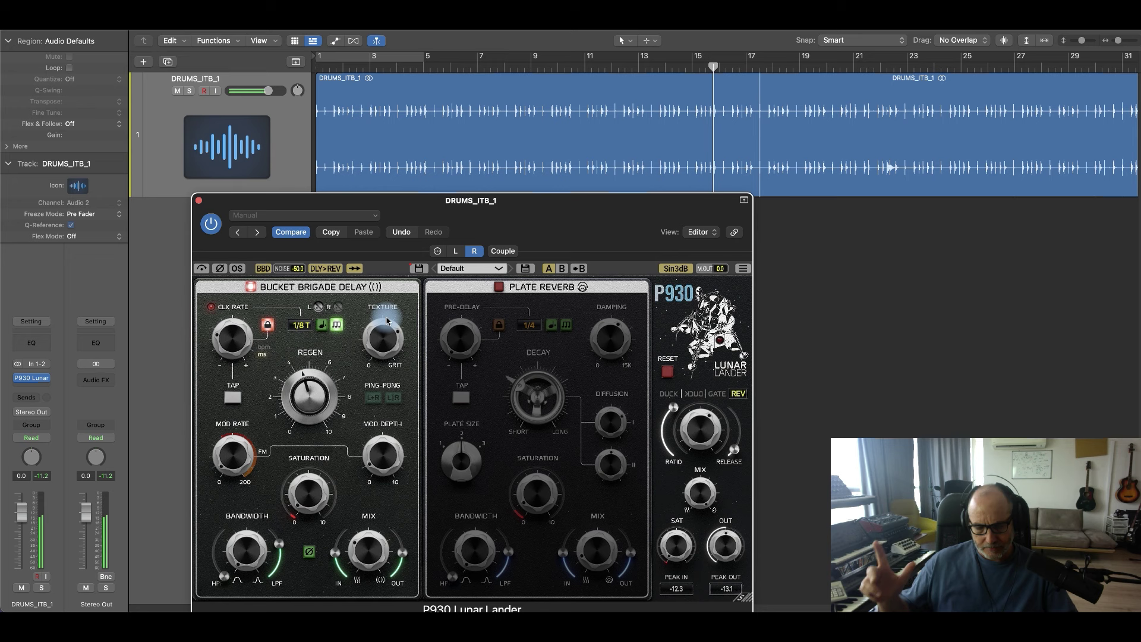
left_click_drag(386, 321, 397, 370)
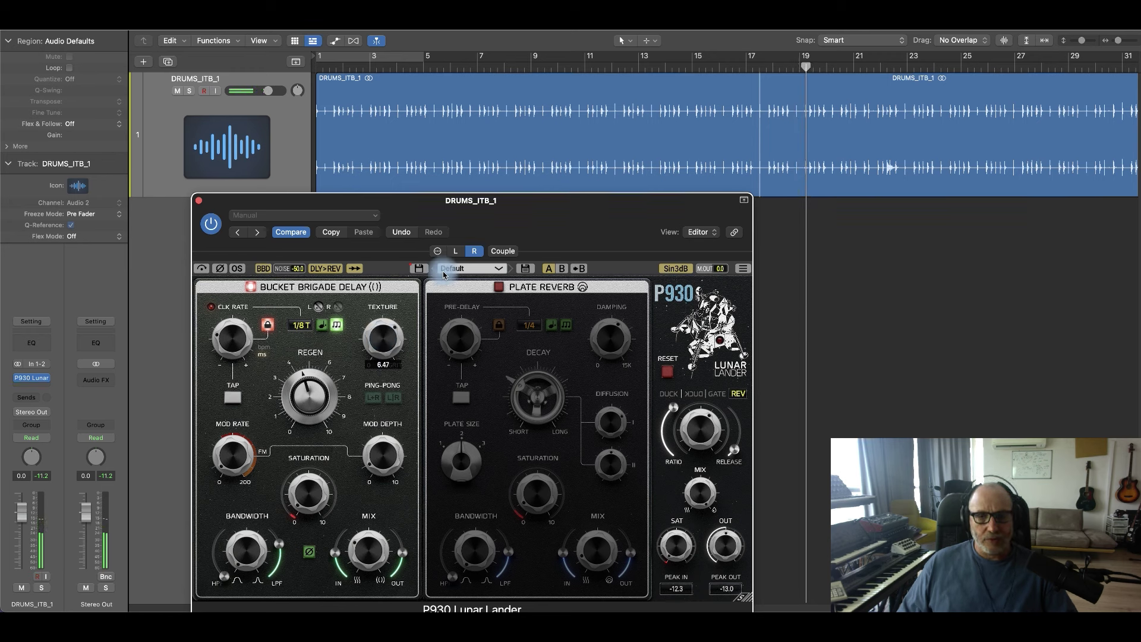
Step: Raise the left channel's delay mix input to 2.3 dB, lower its output level, and play the drums from the start
left_click(455, 250)
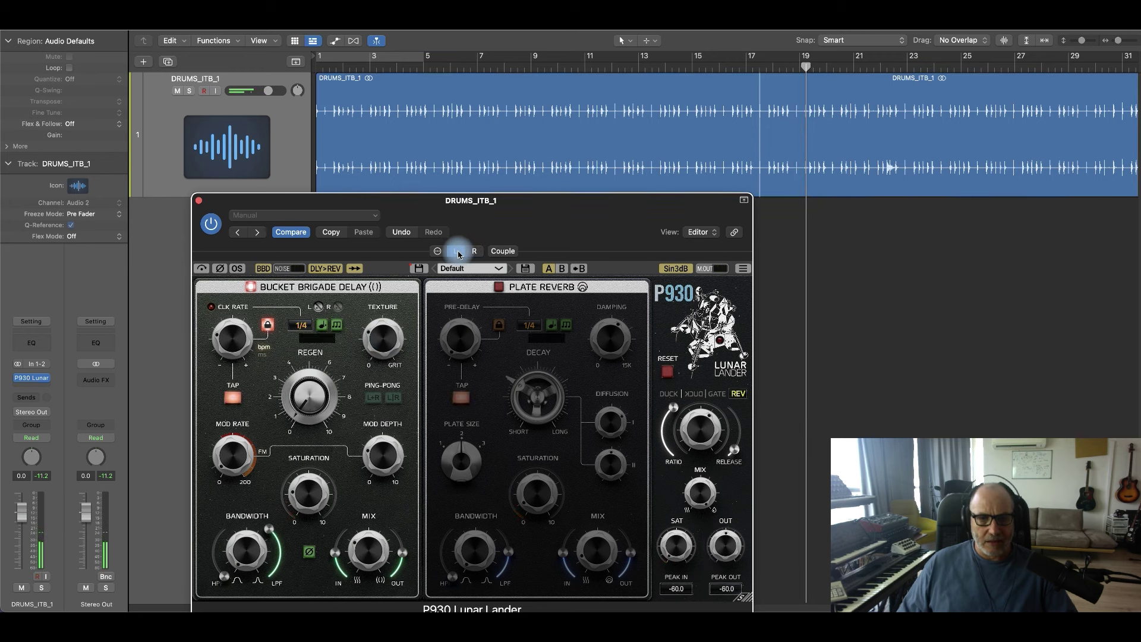
left_click(336, 553)
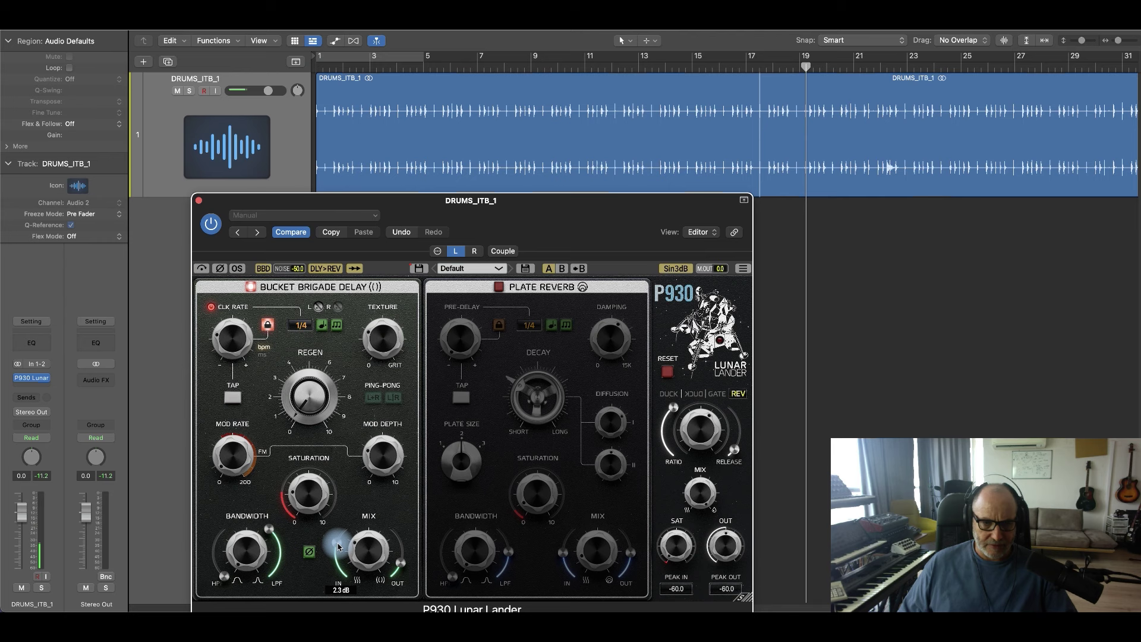
key("Return")
key("space")
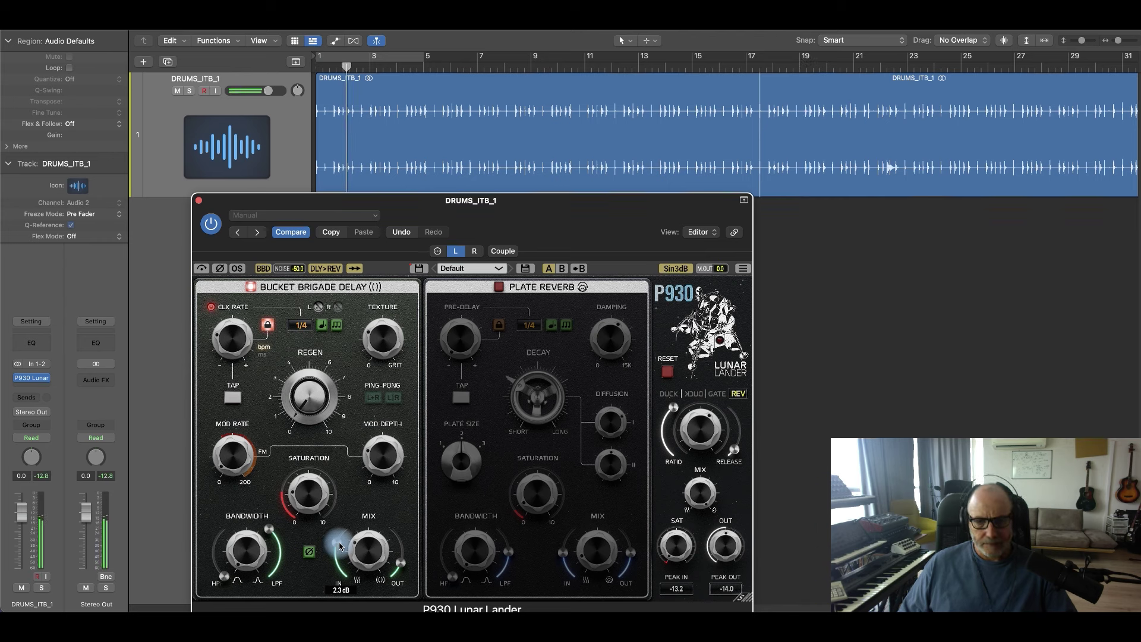
Step: Turn on the Plate Reverb for both the right and left channels and set the left channel's reverb Decay to 1.36
left_click(474, 252)
left_click(509, 293)
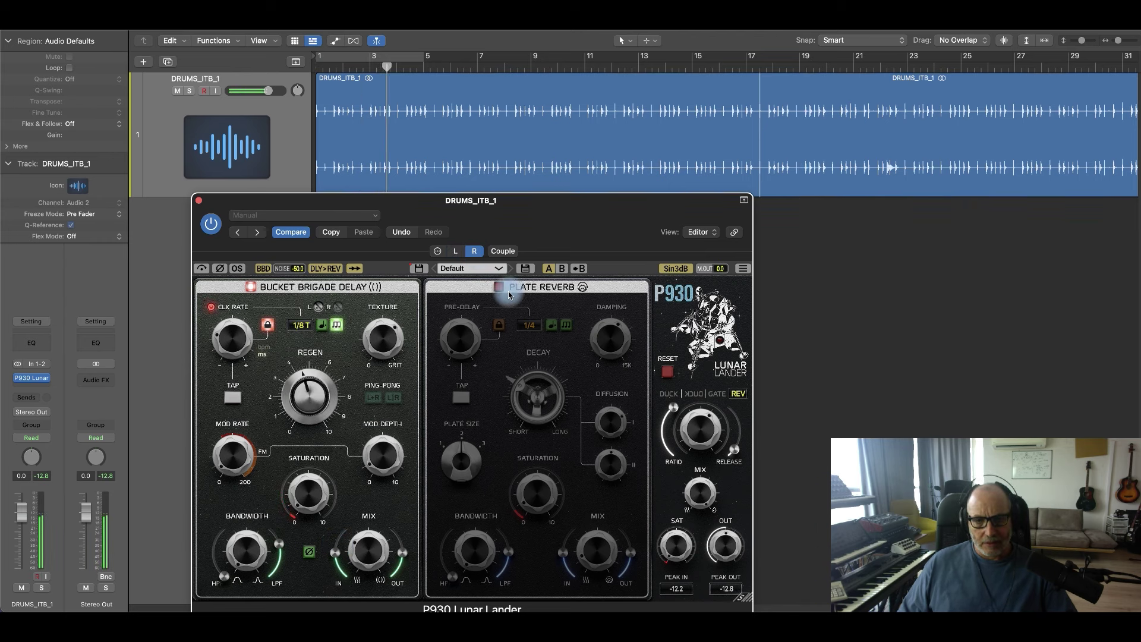
left_click(455, 250)
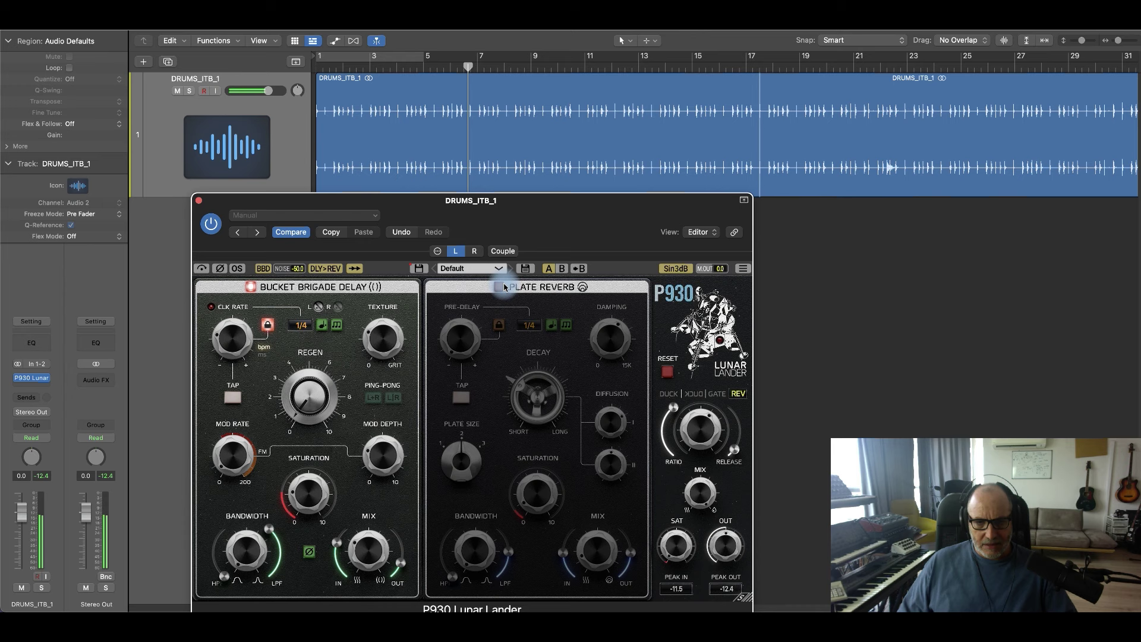
left_click(498, 287)
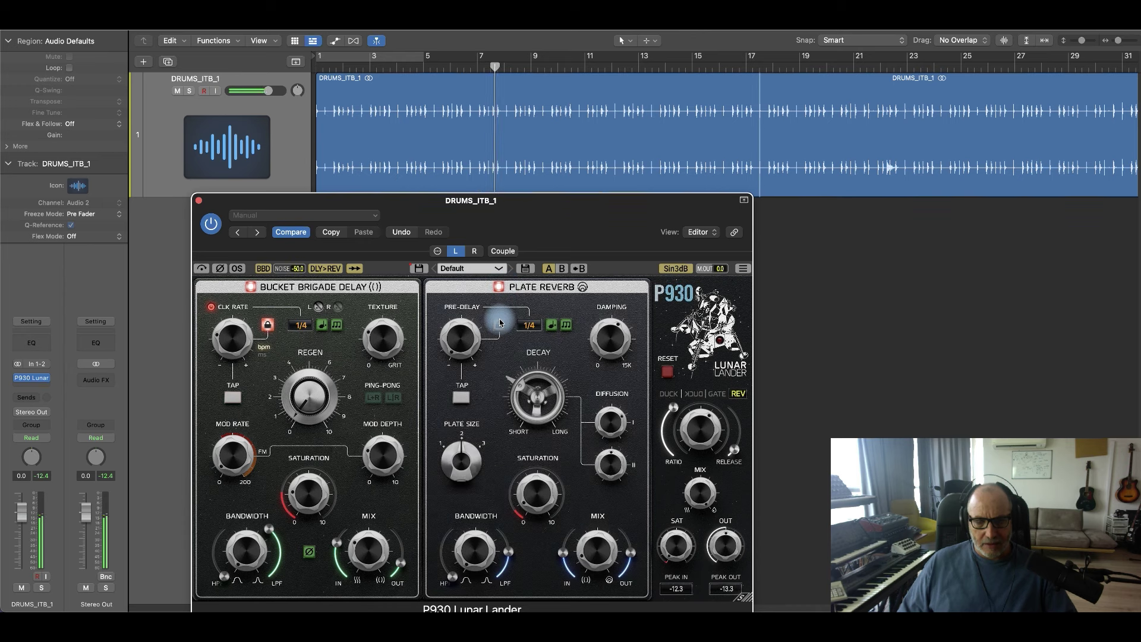
left_click_drag(526, 384, 525, 405)
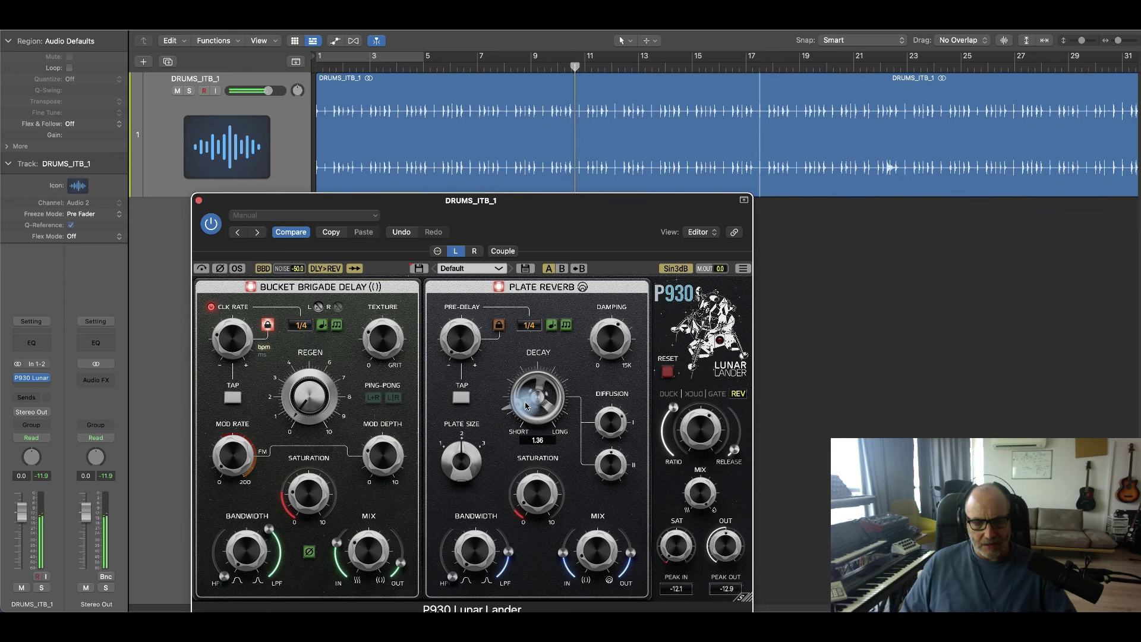
mouse_move(526, 569)
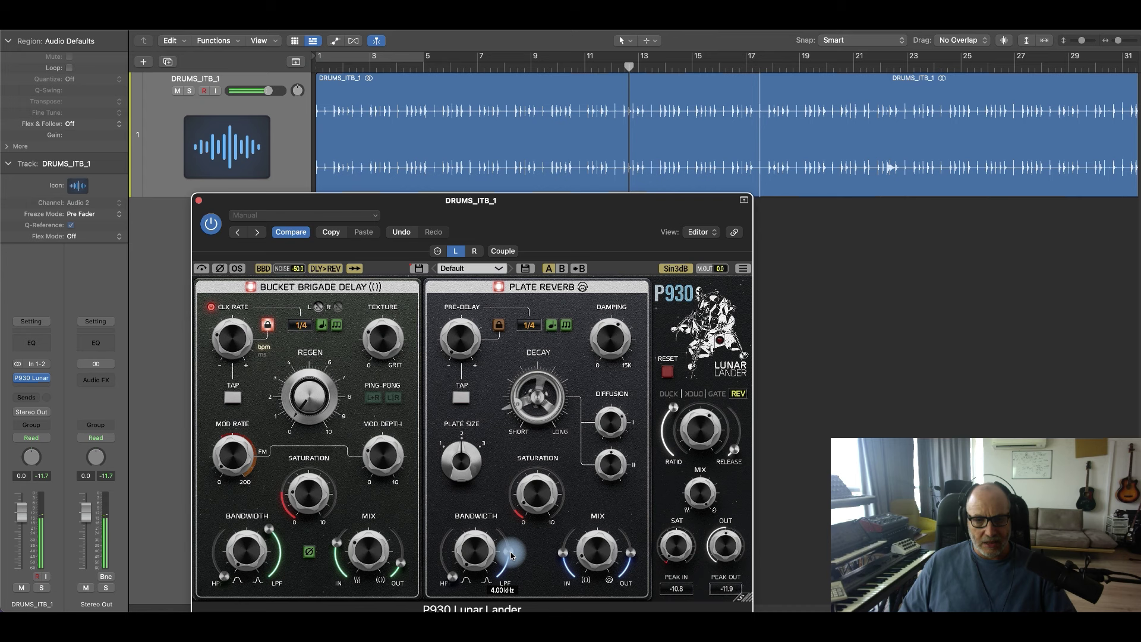
Step: Set the right channel's reverb low-pass filter to 9.15 kHz and lower its reverb Diffusion R
left_click(474, 251)
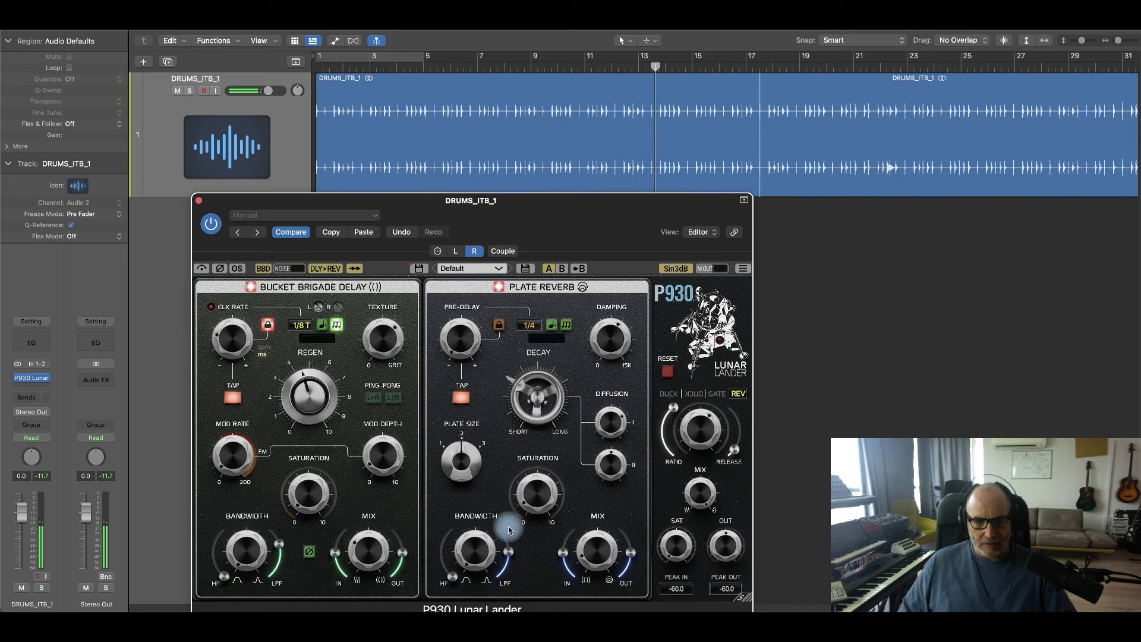
left_click_drag(506, 555, 505, 526)
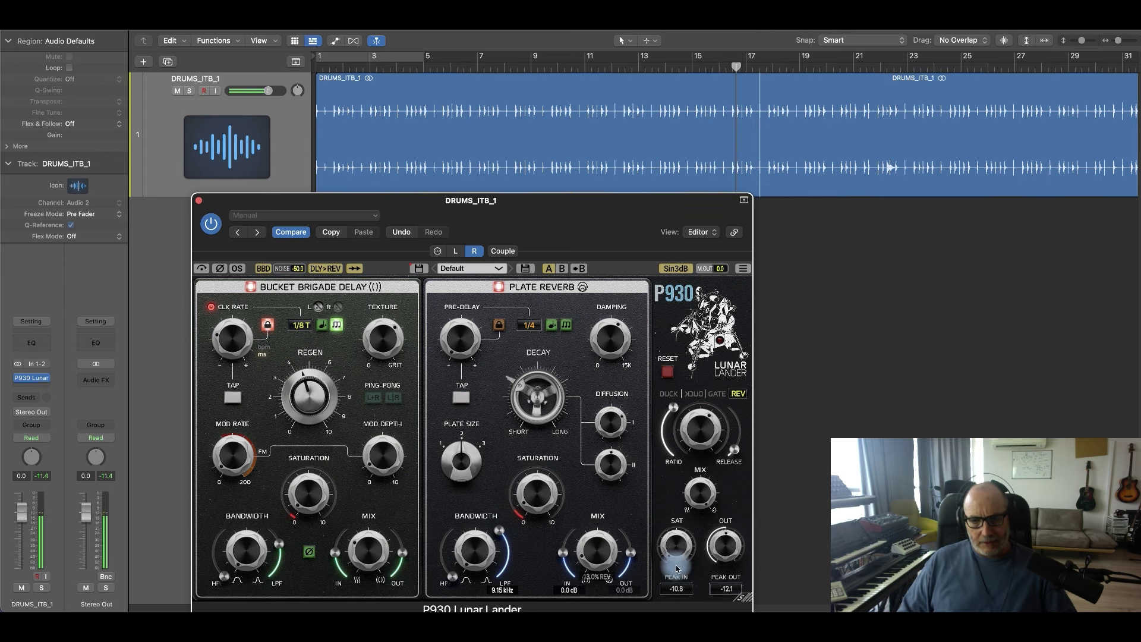
mouse_move(607, 468)
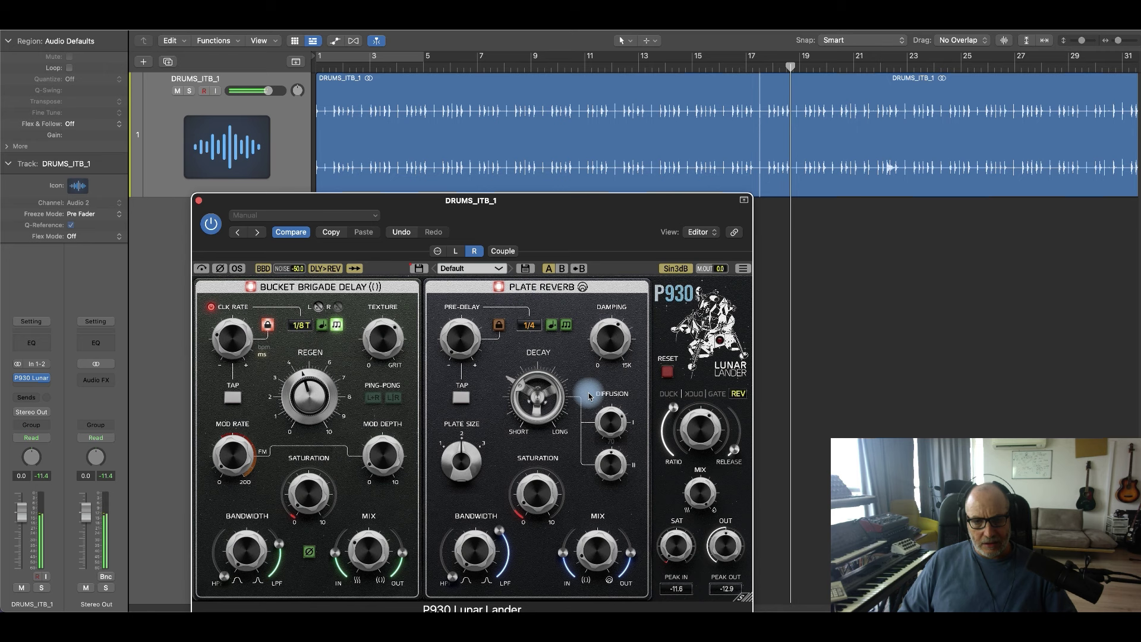
mouse_move(614, 469)
left_mouse_down()
mouse_move(618, 447)
mouse_move(612, 487)
left_mouse_up()
Step: Set the left channel's reverb Diffusion I to 71 and play the drums from the start
left_click(455, 252)
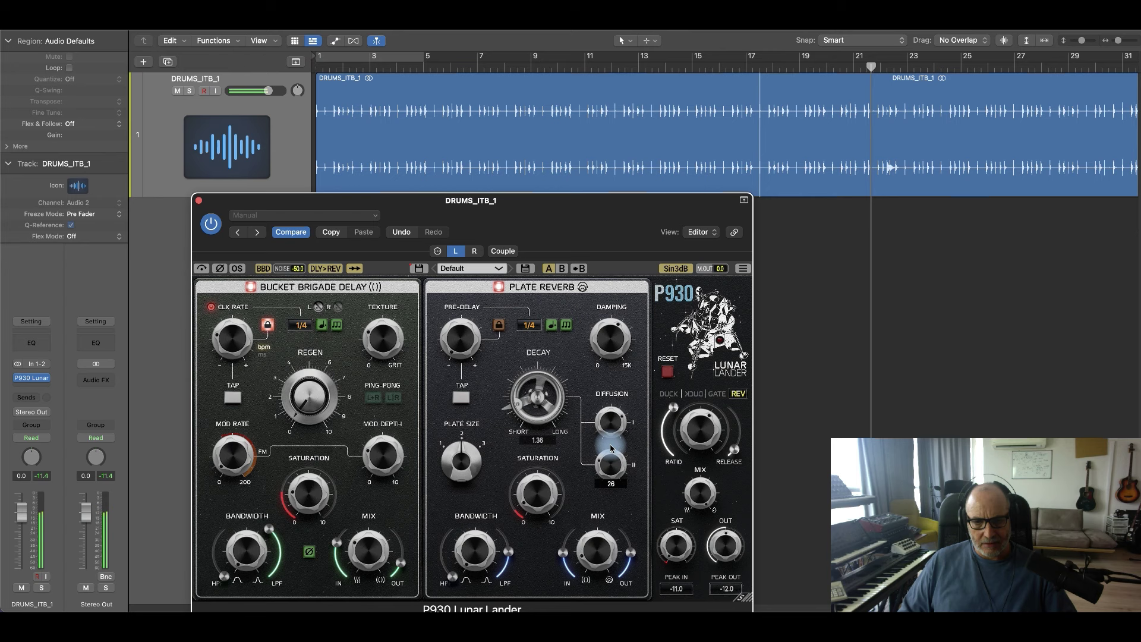
mouse_move(612, 414)
left_mouse_down()
mouse_move(610, 442)
mouse_move(614, 408)
left_mouse_up()
mouse_move(615, 428)
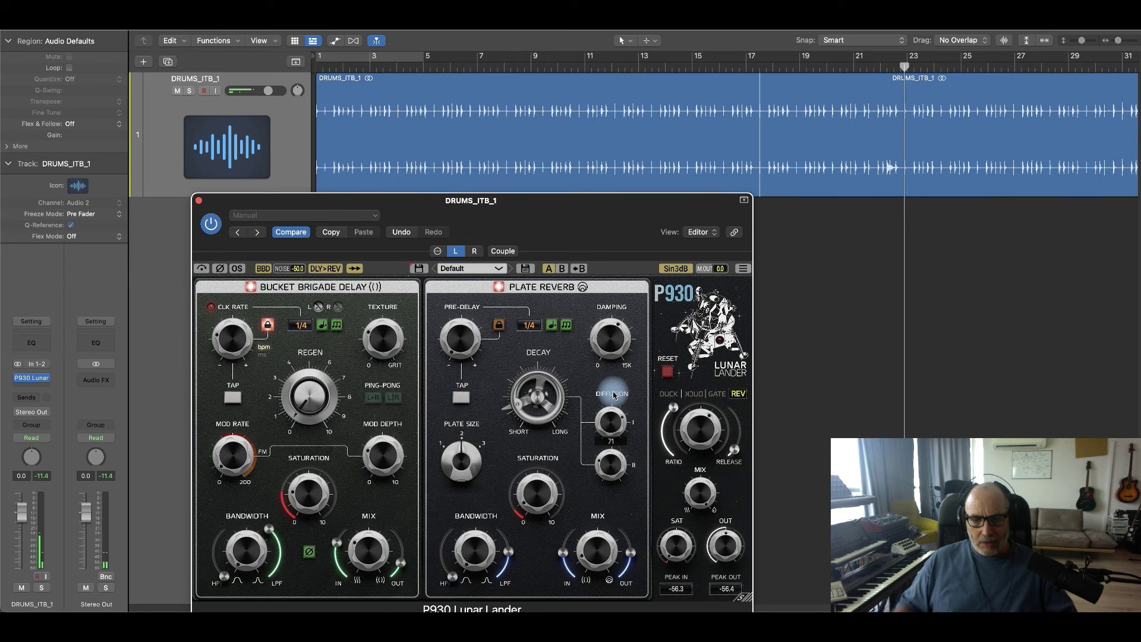
key("Return")
key("space")
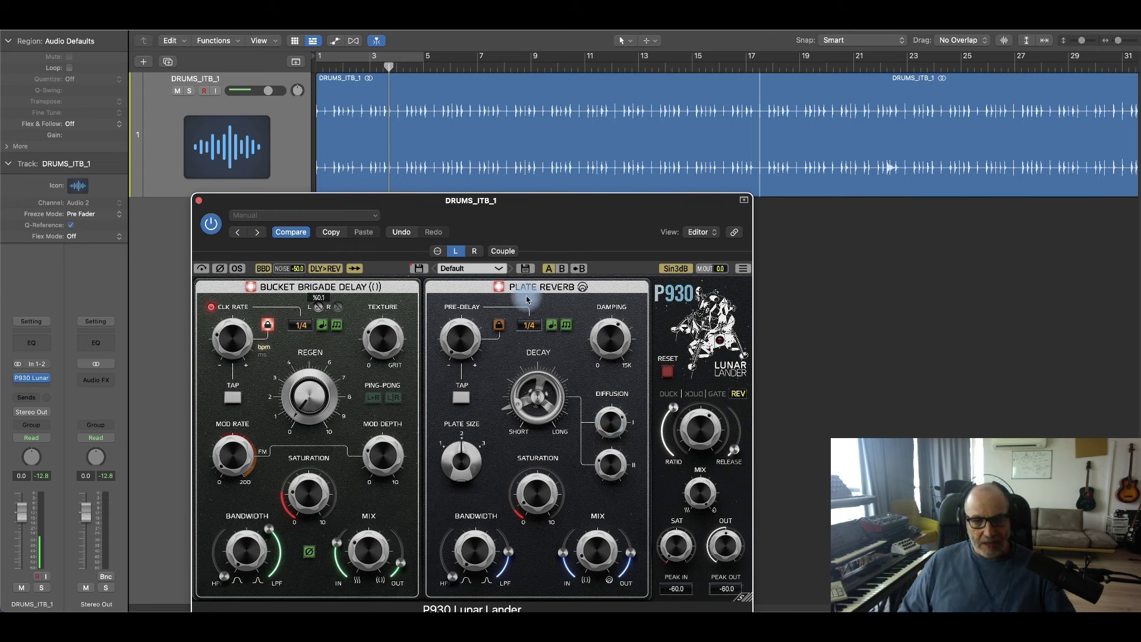
Step: Compare parallel and serial routing of the delay and reverb by playing the drums from the start in each mode
left_click(355, 268)
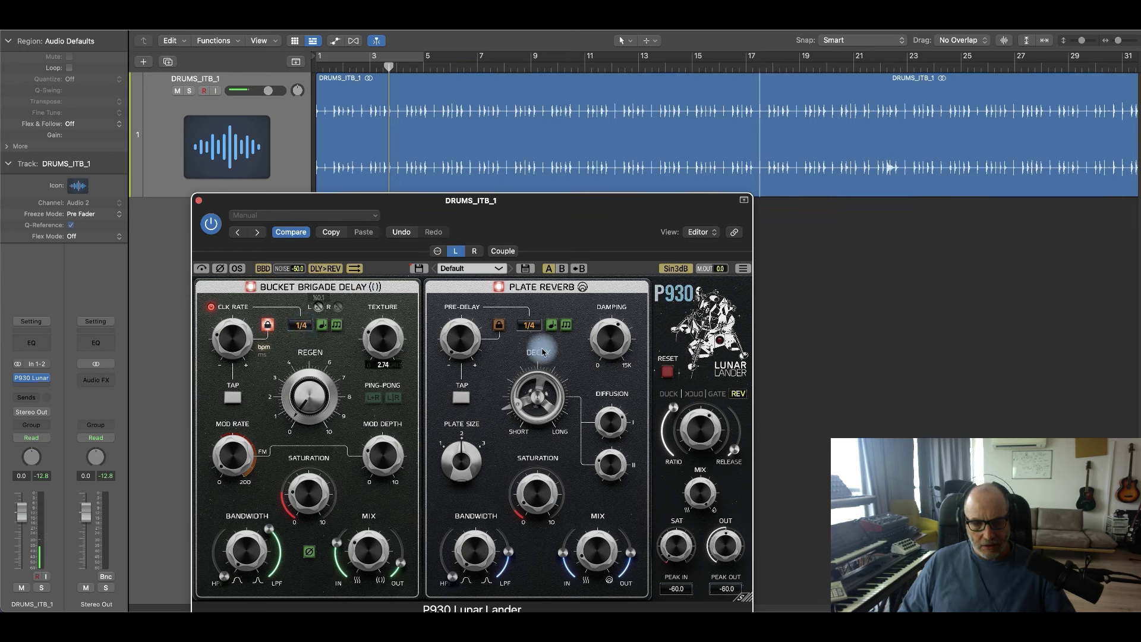
mouse_move(552, 359)
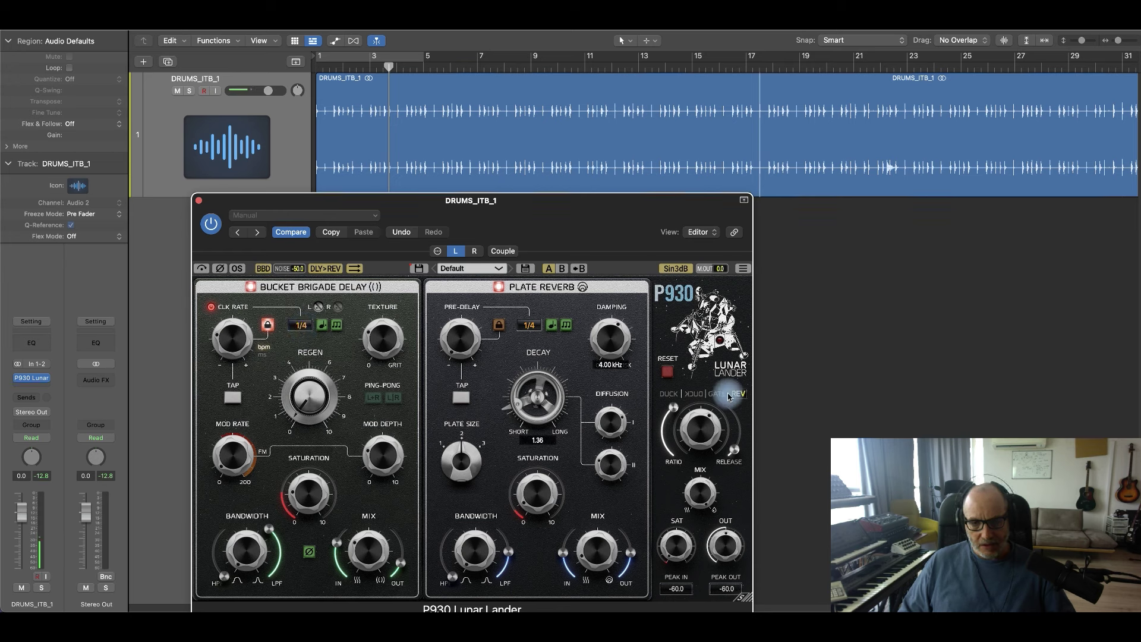
mouse_move(730, 468)
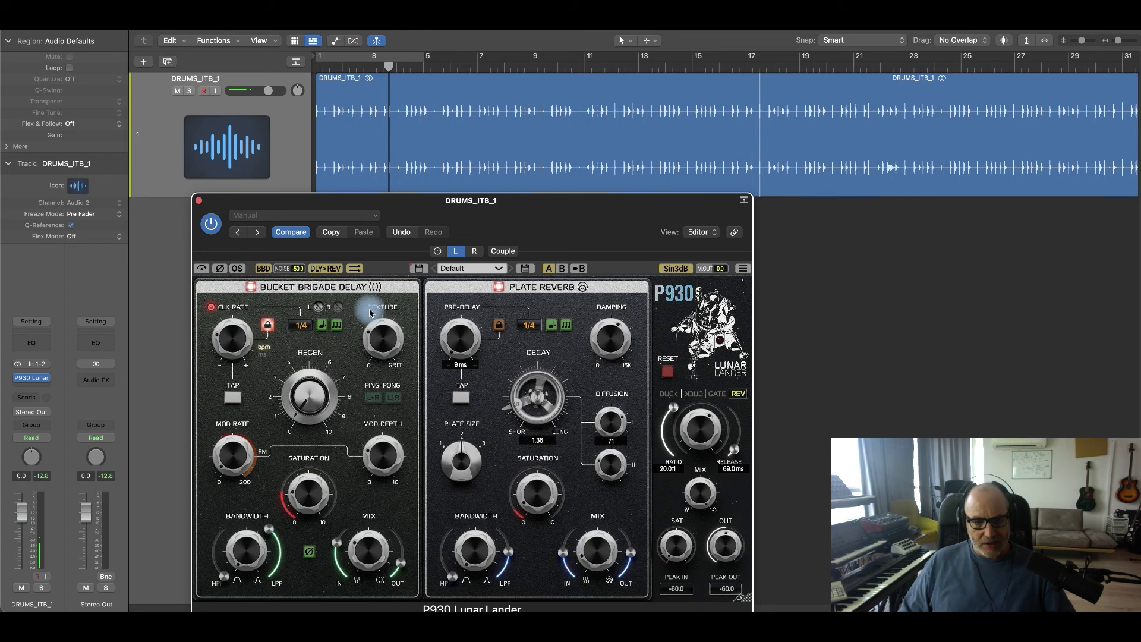
key("Return")
key("space")
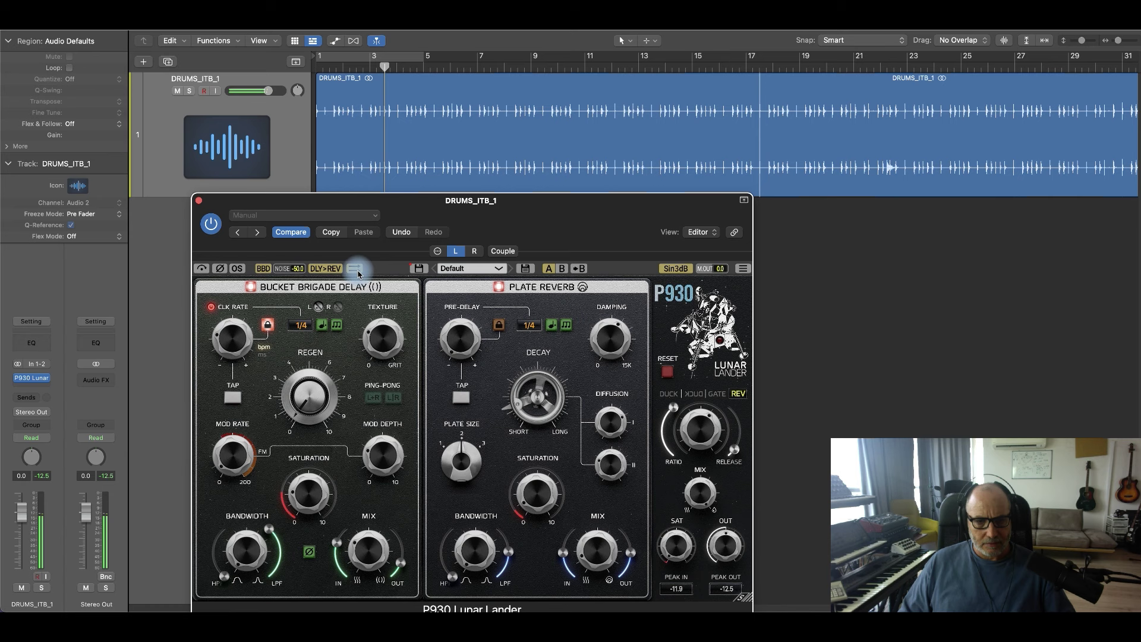
left_click(357, 270)
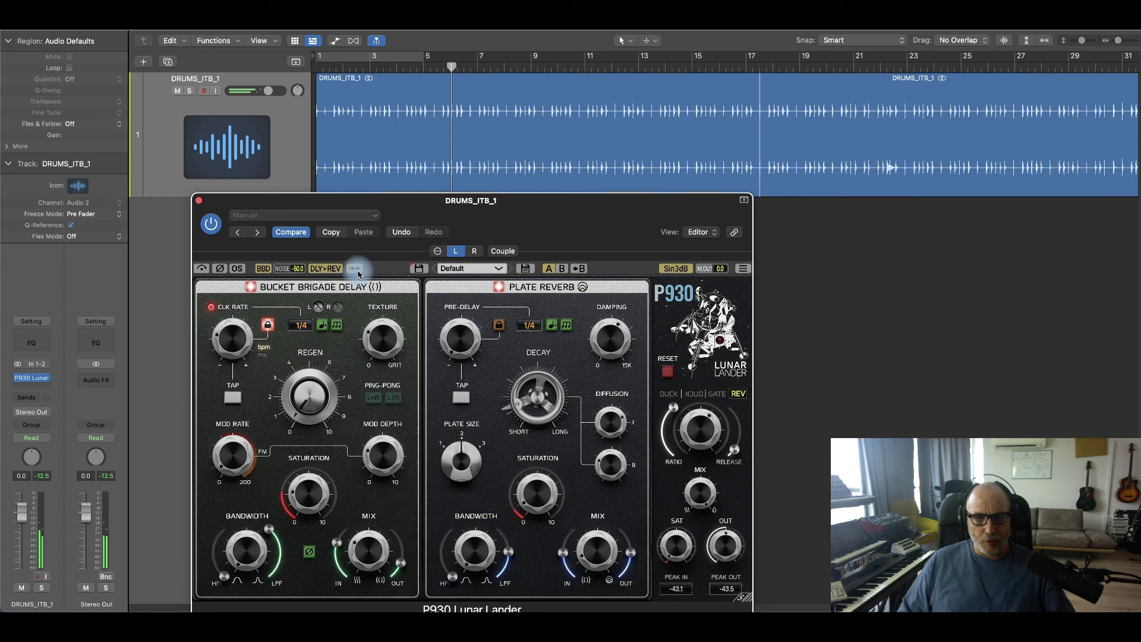
key("Return")
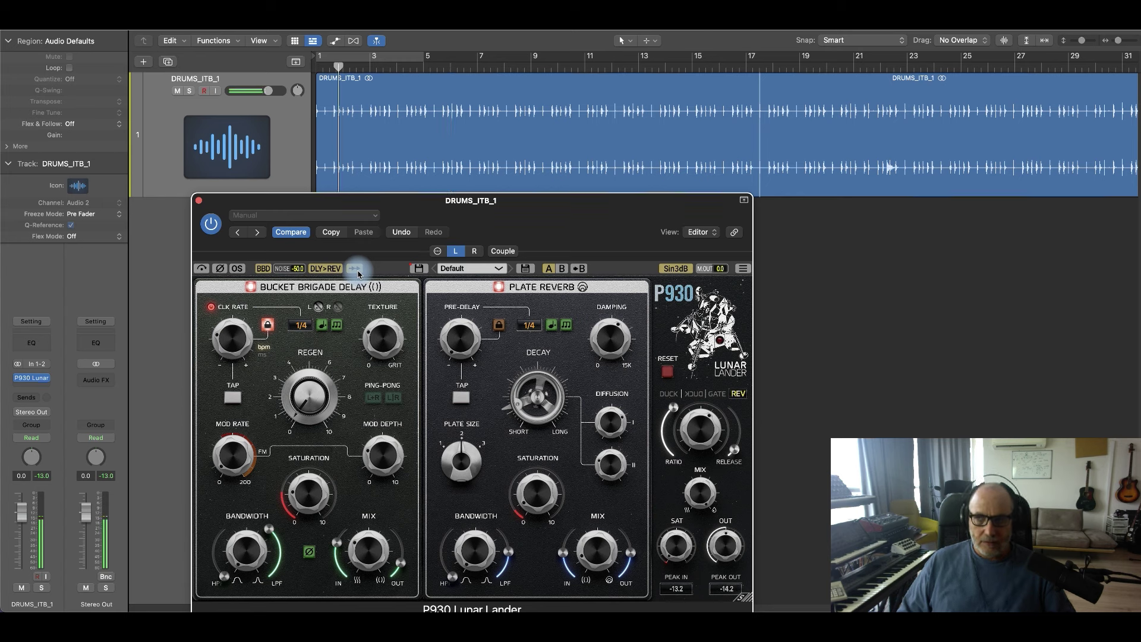